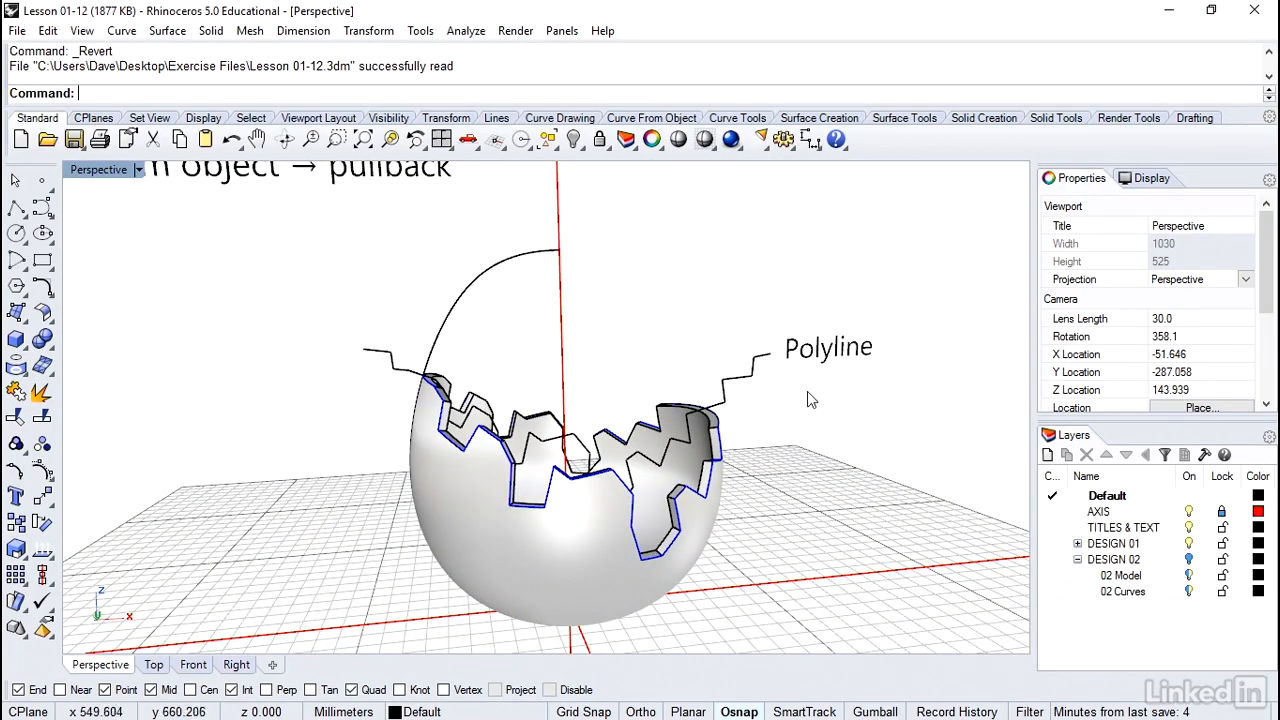
Examine the zigzag polyline and the blue broken-edge curve on the finished eggshell from several angles
click(748, 375)
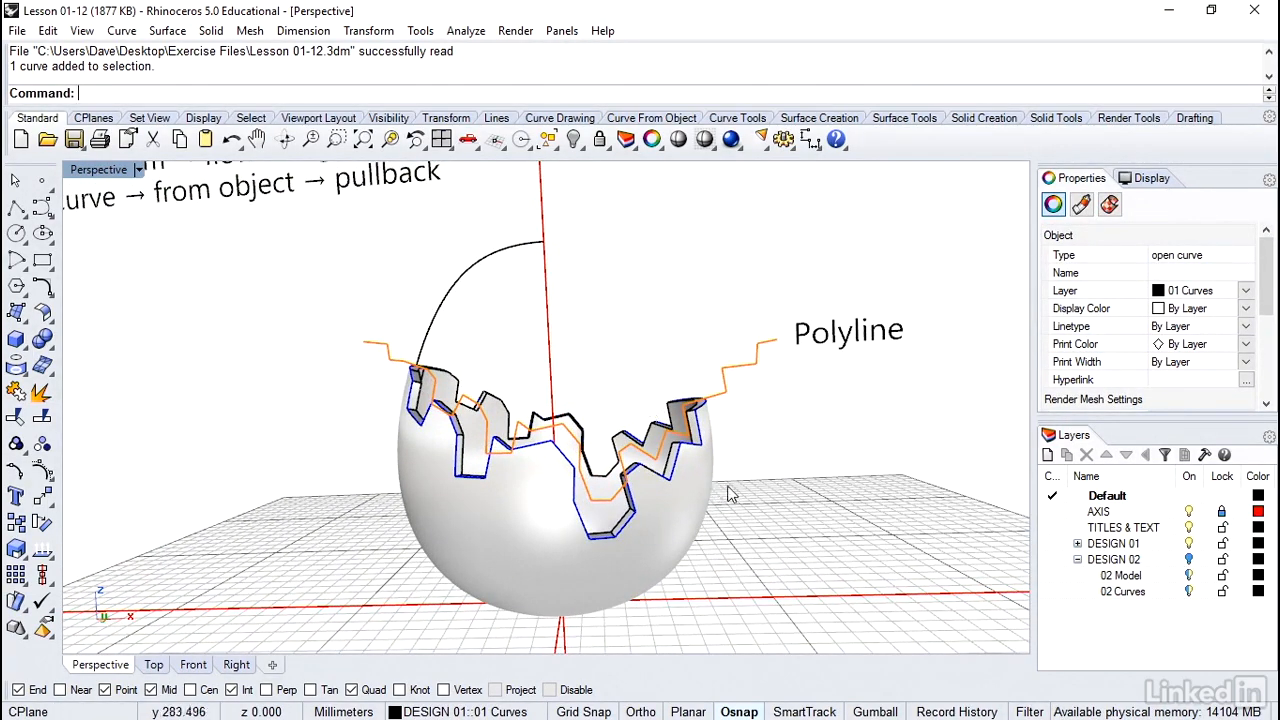
key(Escape)
click(689, 449)
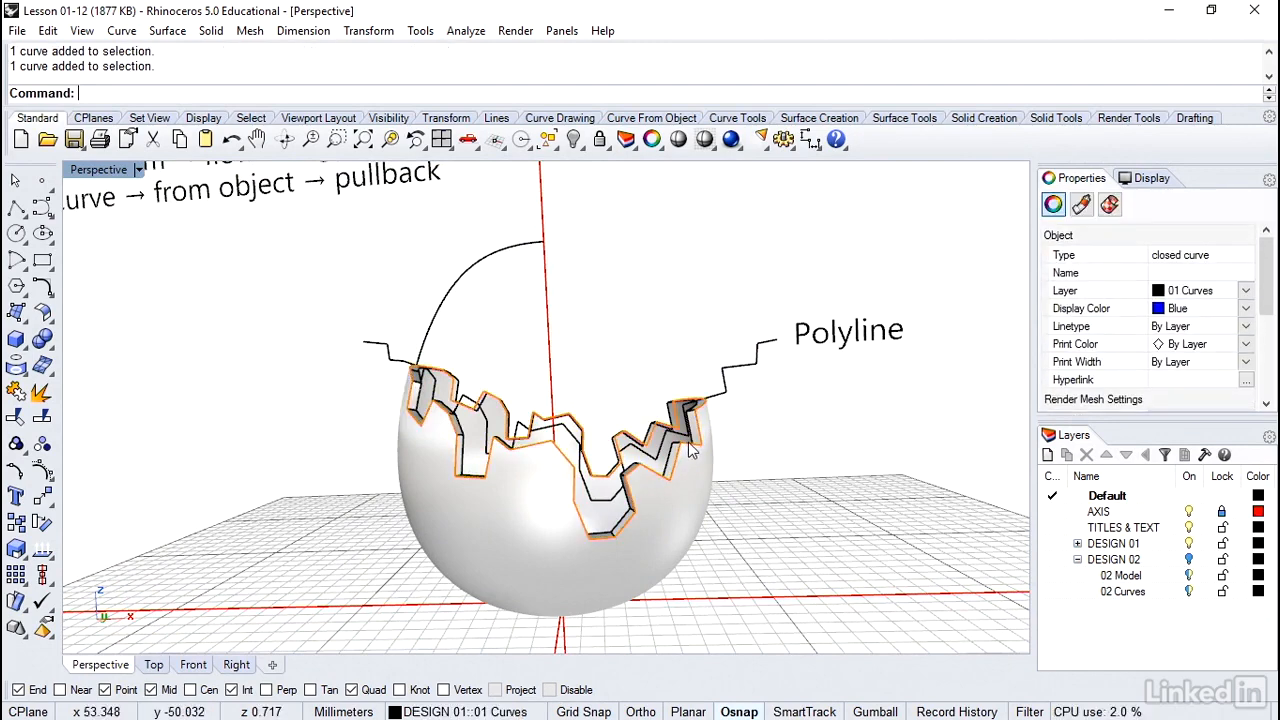
click(741, 449)
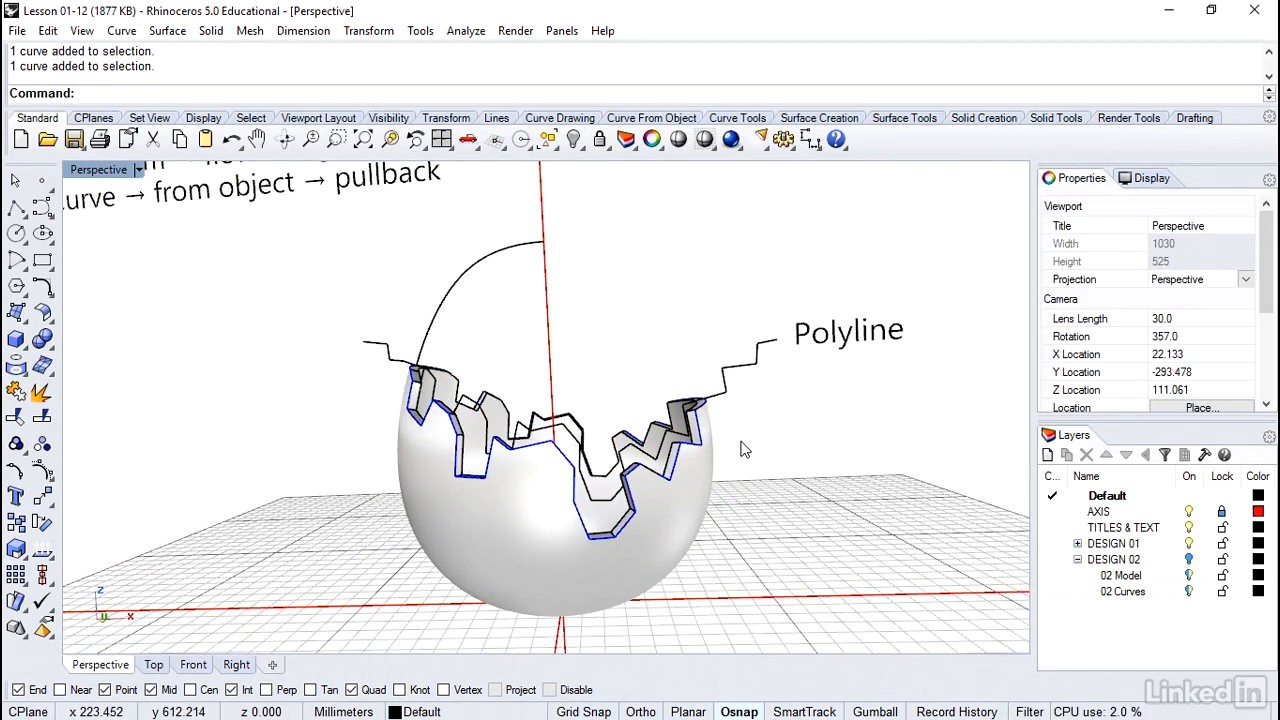
right_drag(741, 443, 762, 346)
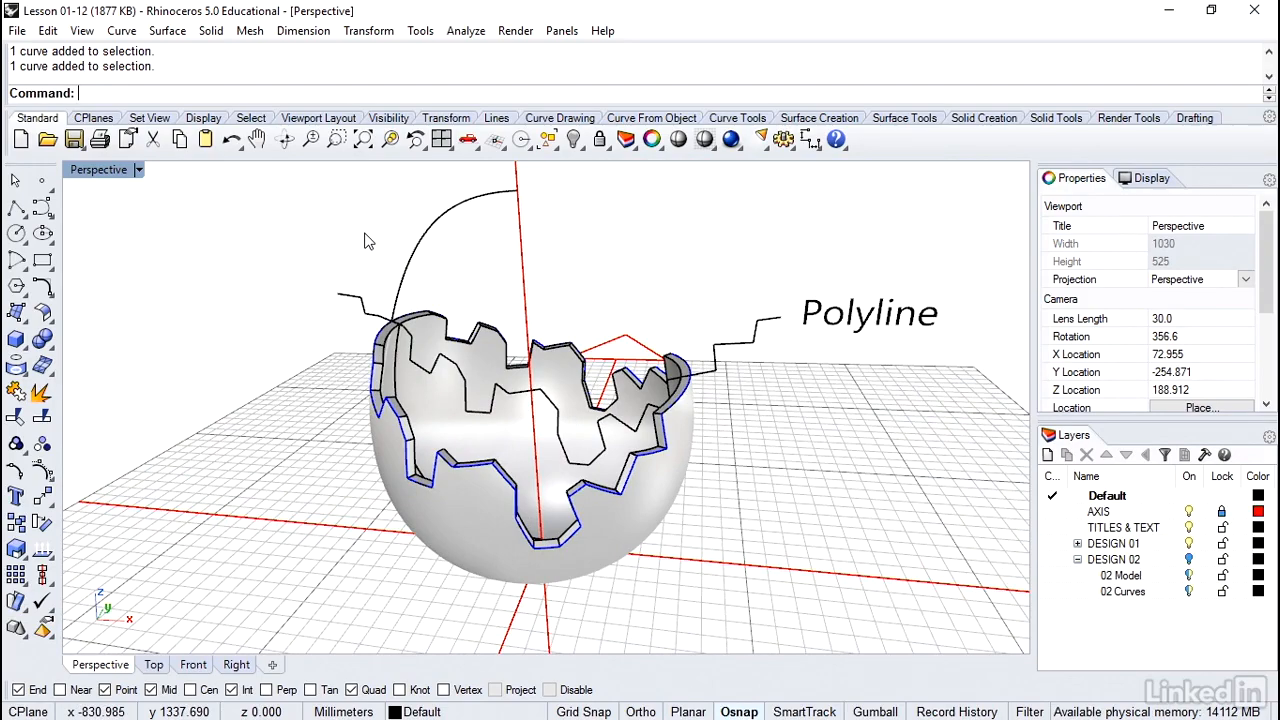
right_drag(365, 241, 365, 241)
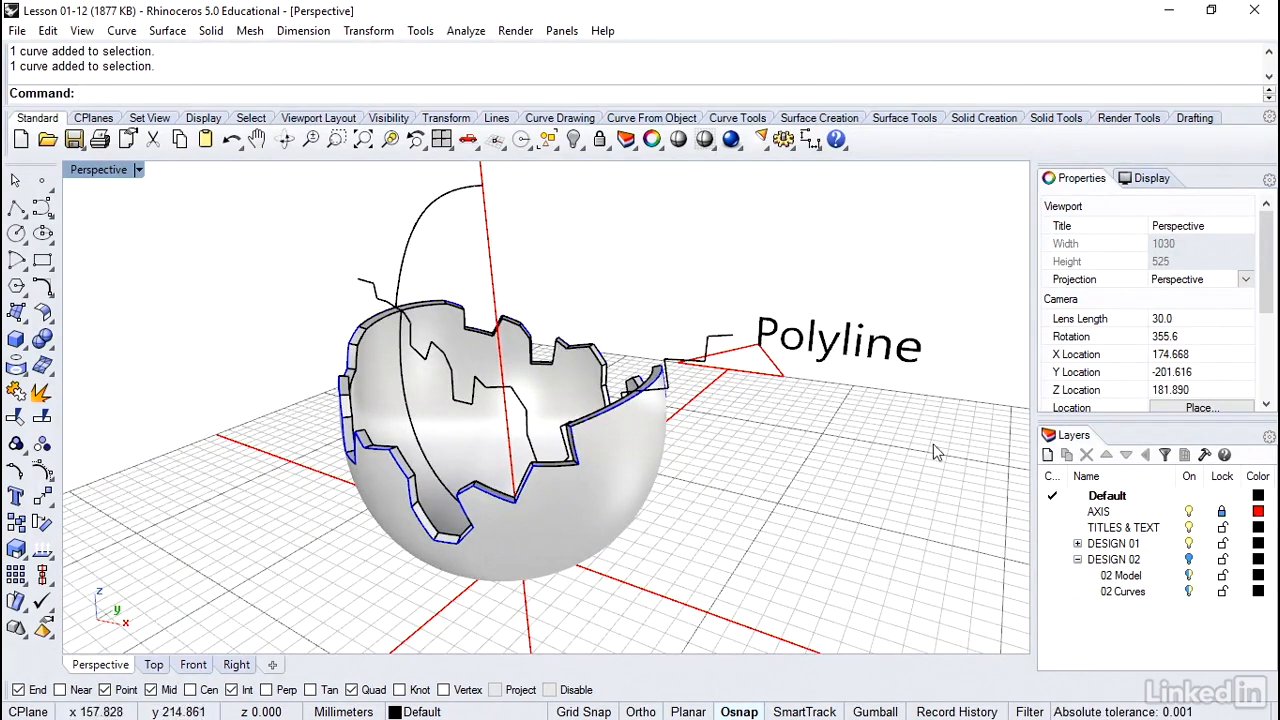
Hide the DESIGN 01 layer and turn on the DESIGN 02 layer
click(1188, 543)
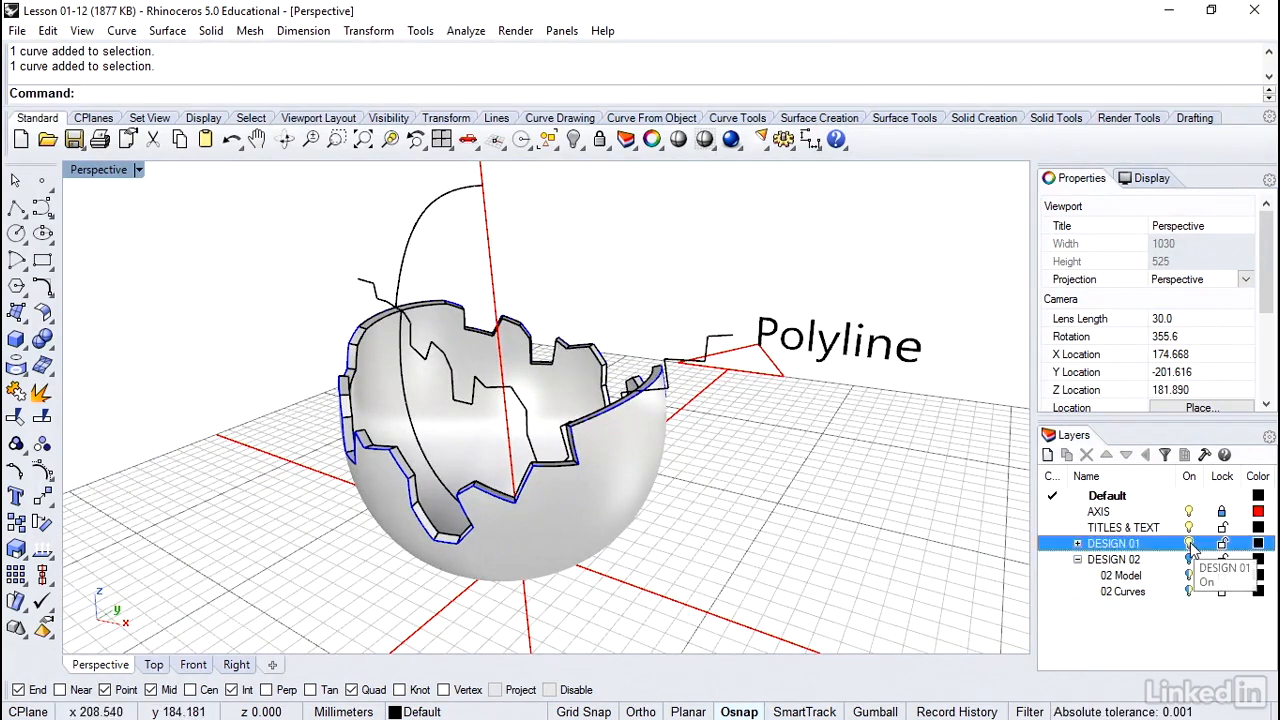
click(1189, 559)
click(1189, 559)
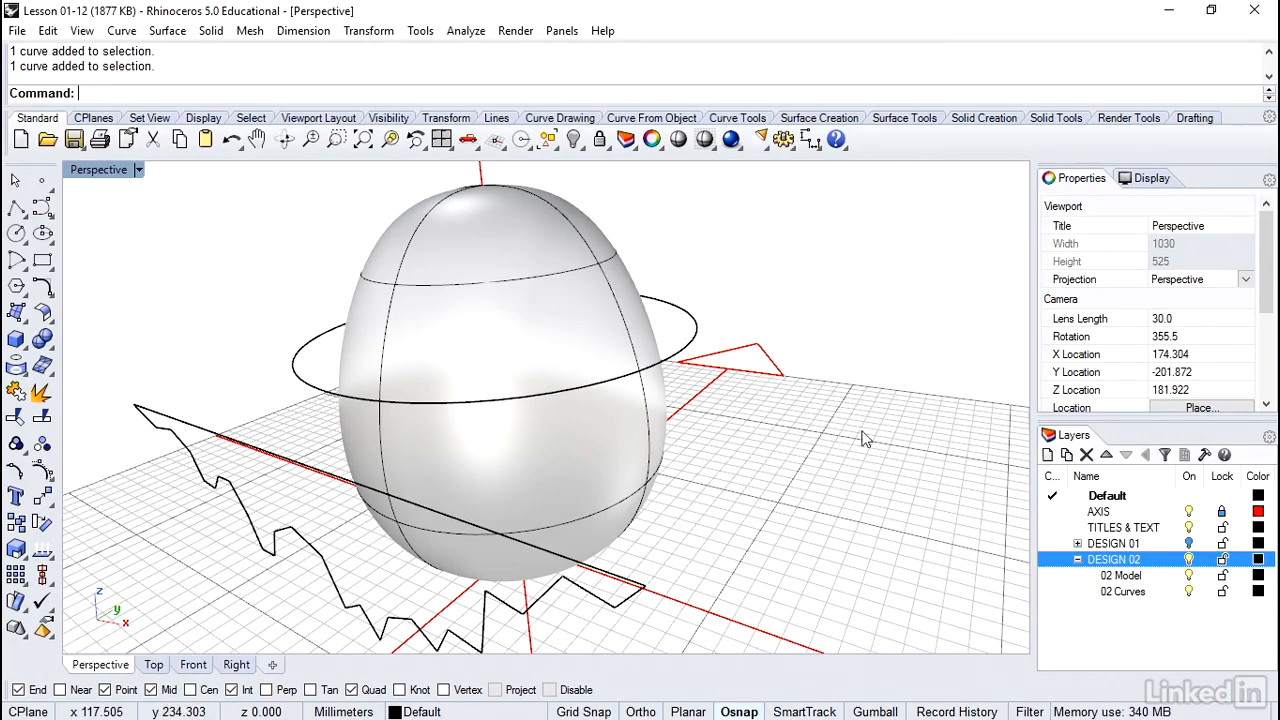
Inspect the open zigzag polyline and the straight line joining its ends beside the egg
right_drag(870, 449, 876, 458)
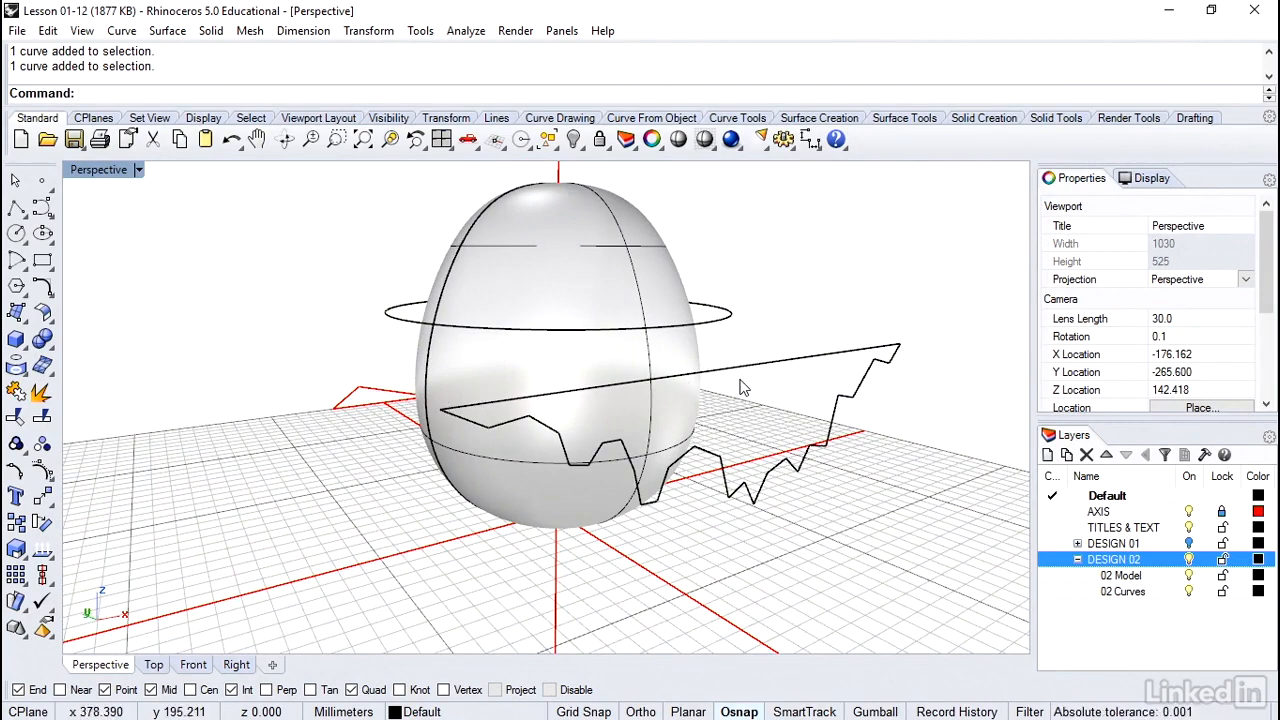
scroll(740, 387, up, 4)
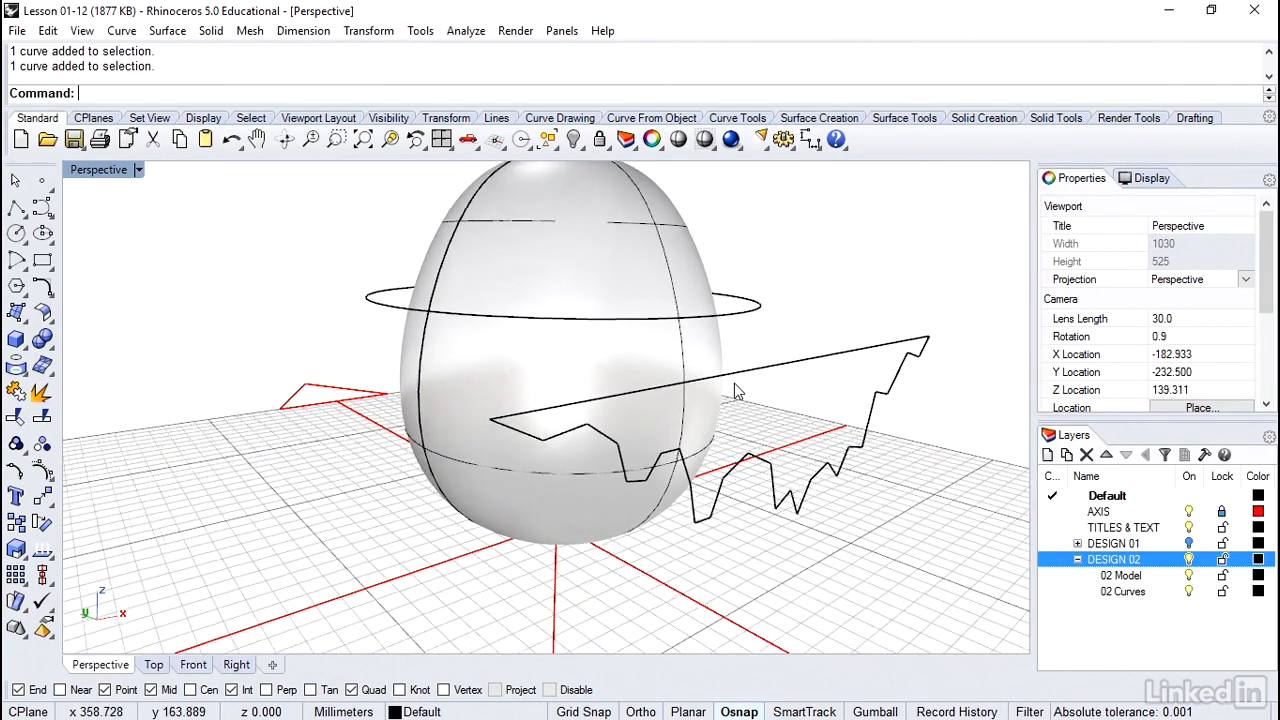
click(500, 430)
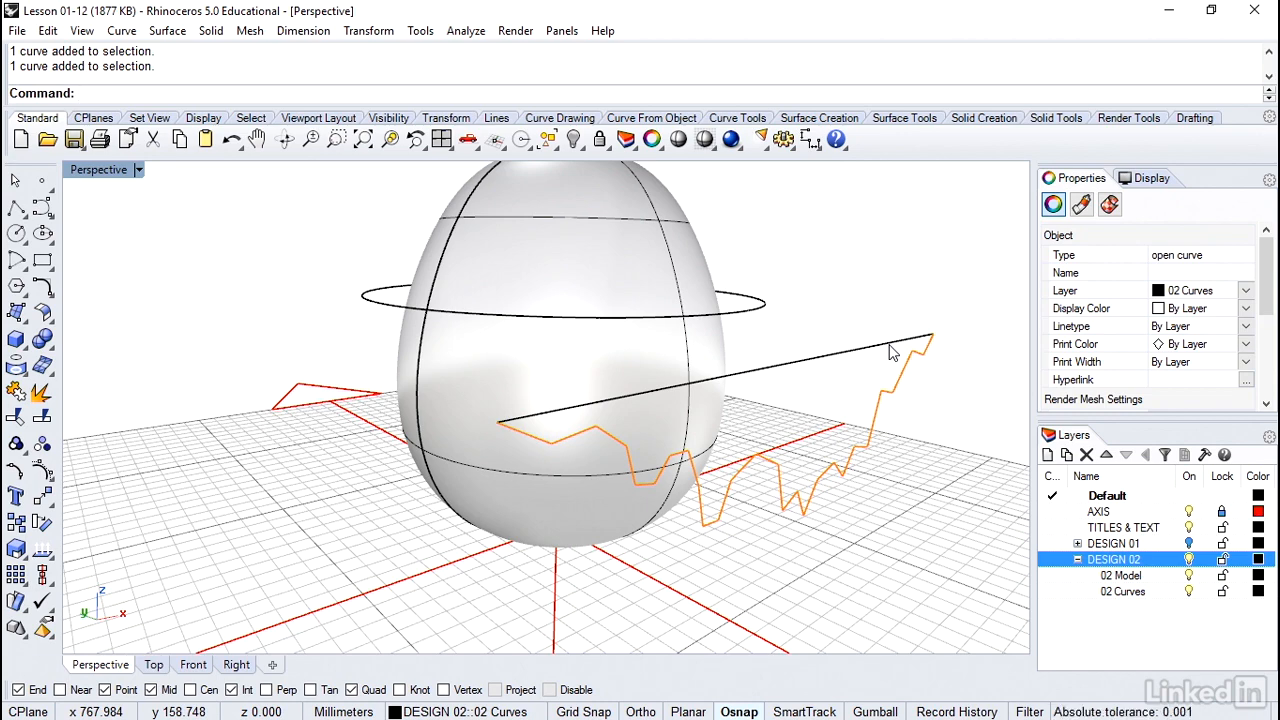
click(889, 344)
click(887, 356)
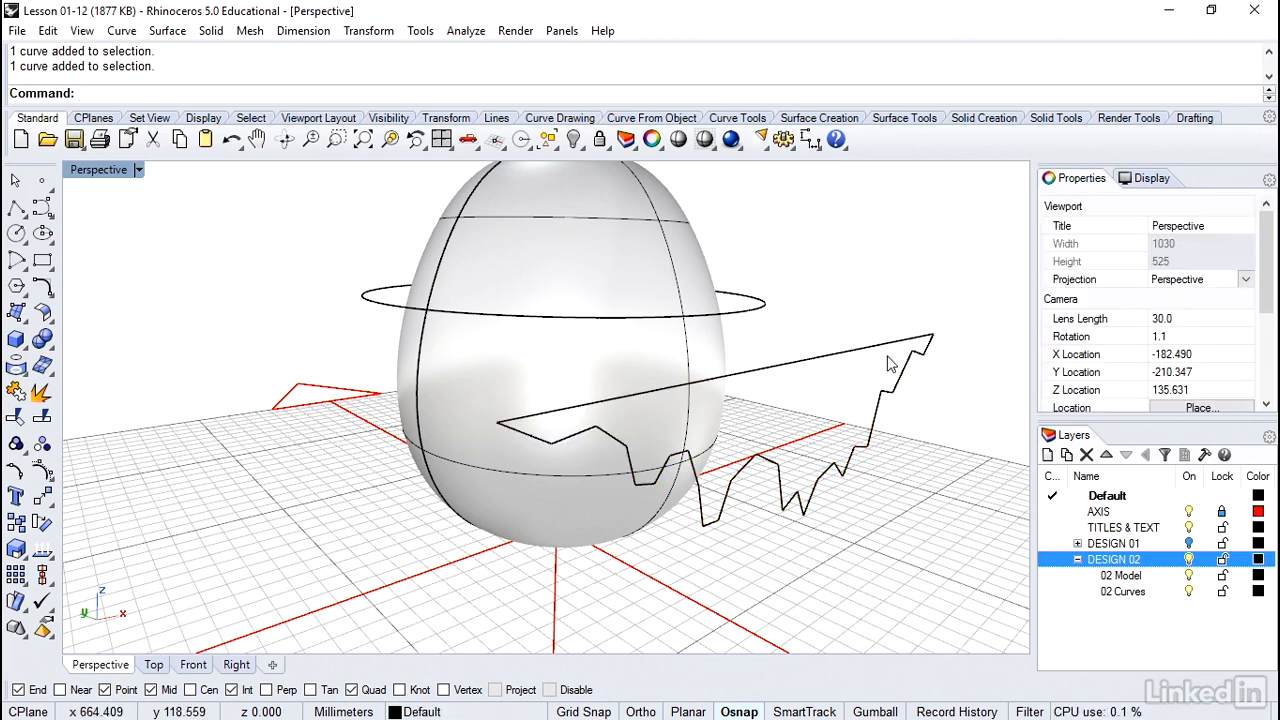
scroll(887, 364, up, 5)
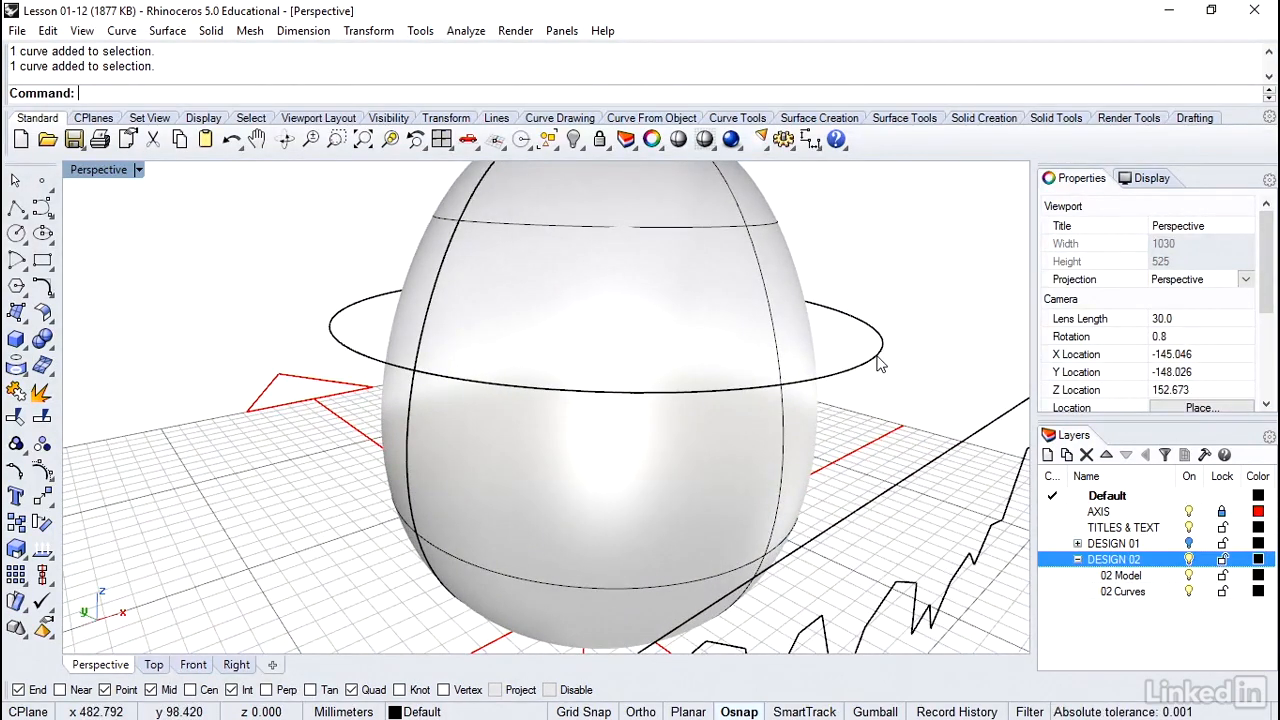
Adjust the closed curve seam of the circle around the egg, moving the seam point to the opposite quadrant
click(878, 365)
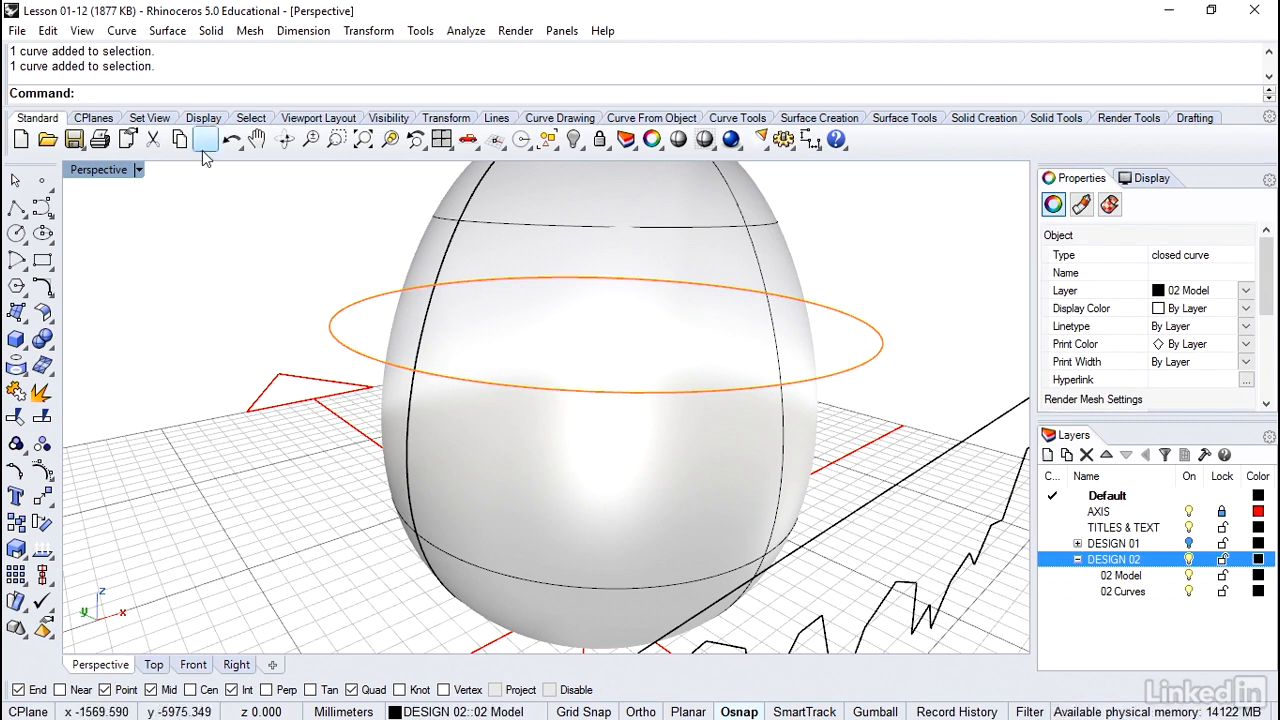
click(128, 33)
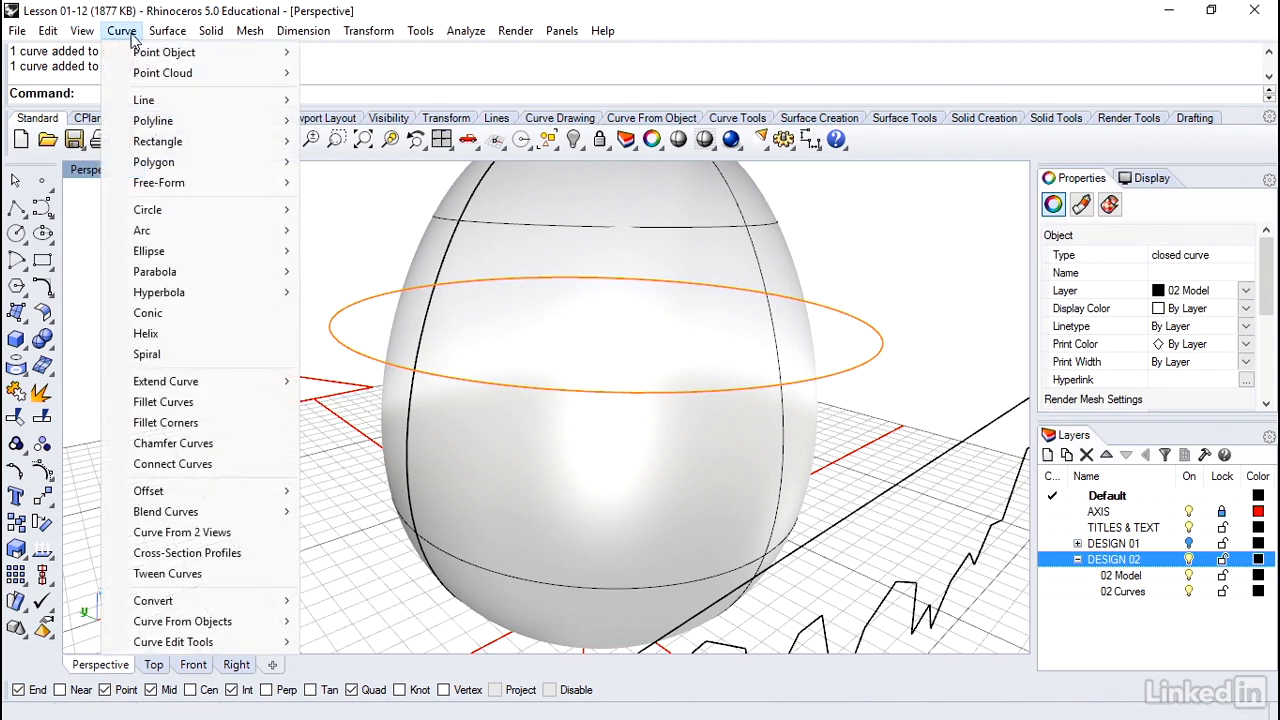
mouse_move(183, 643)
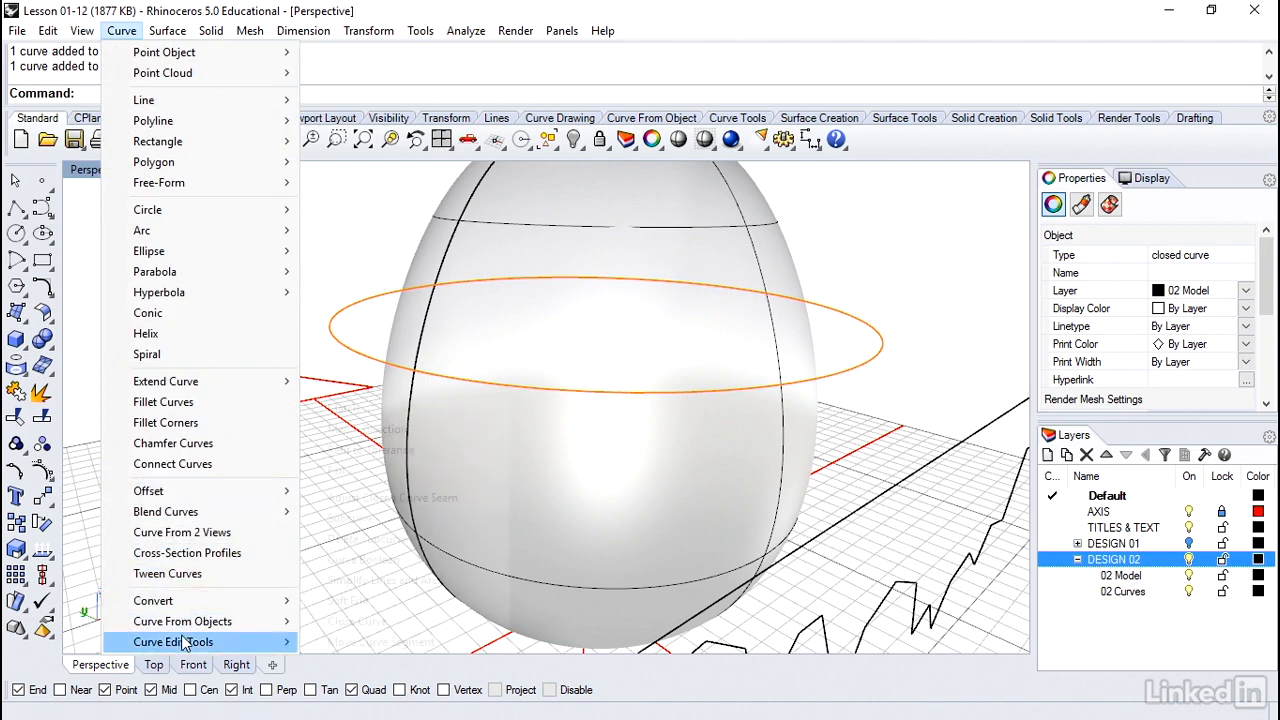
click(367, 498)
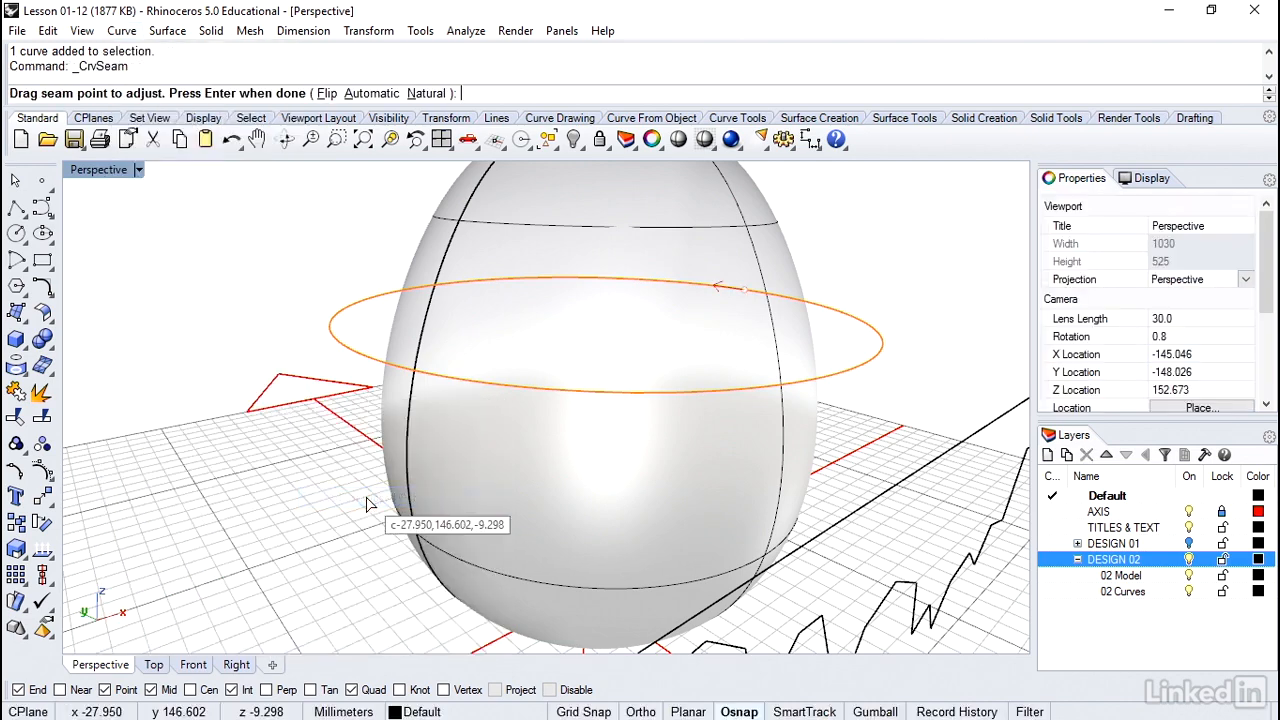
right_drag(367, 498, 298, 512)
scroll(367, 498, up, 2)
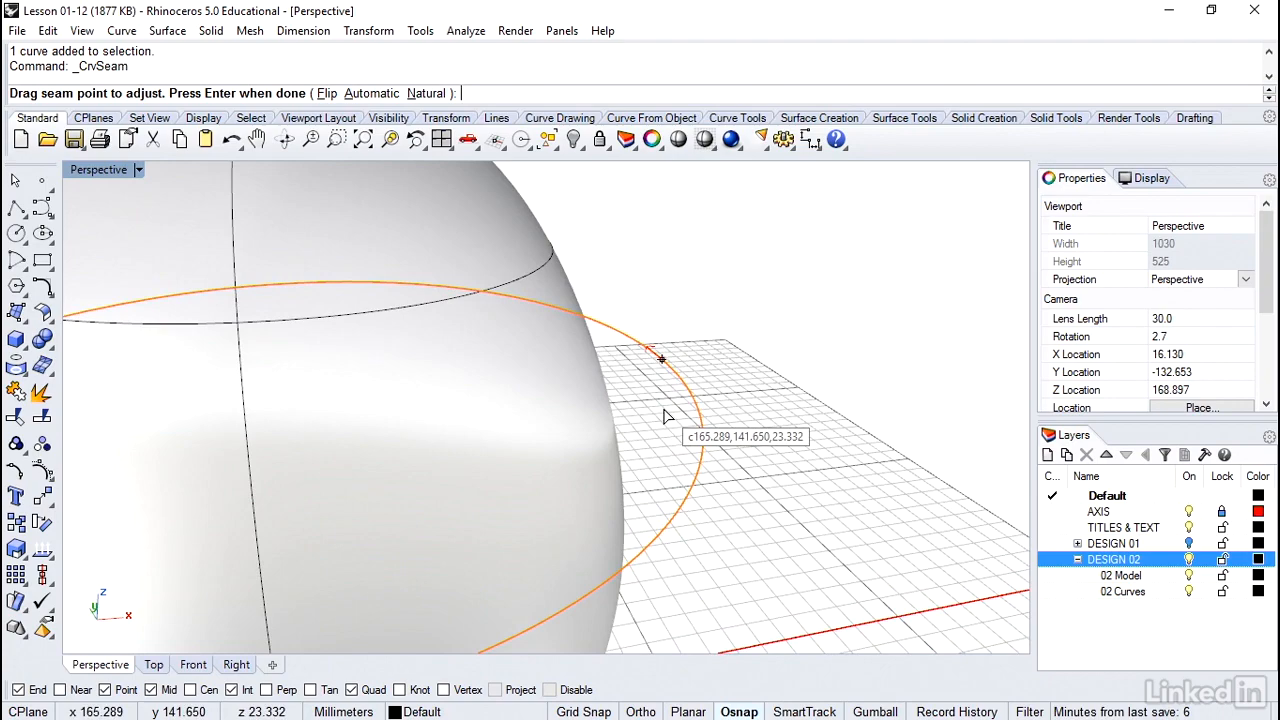
scroll(668, 417, down, 5)
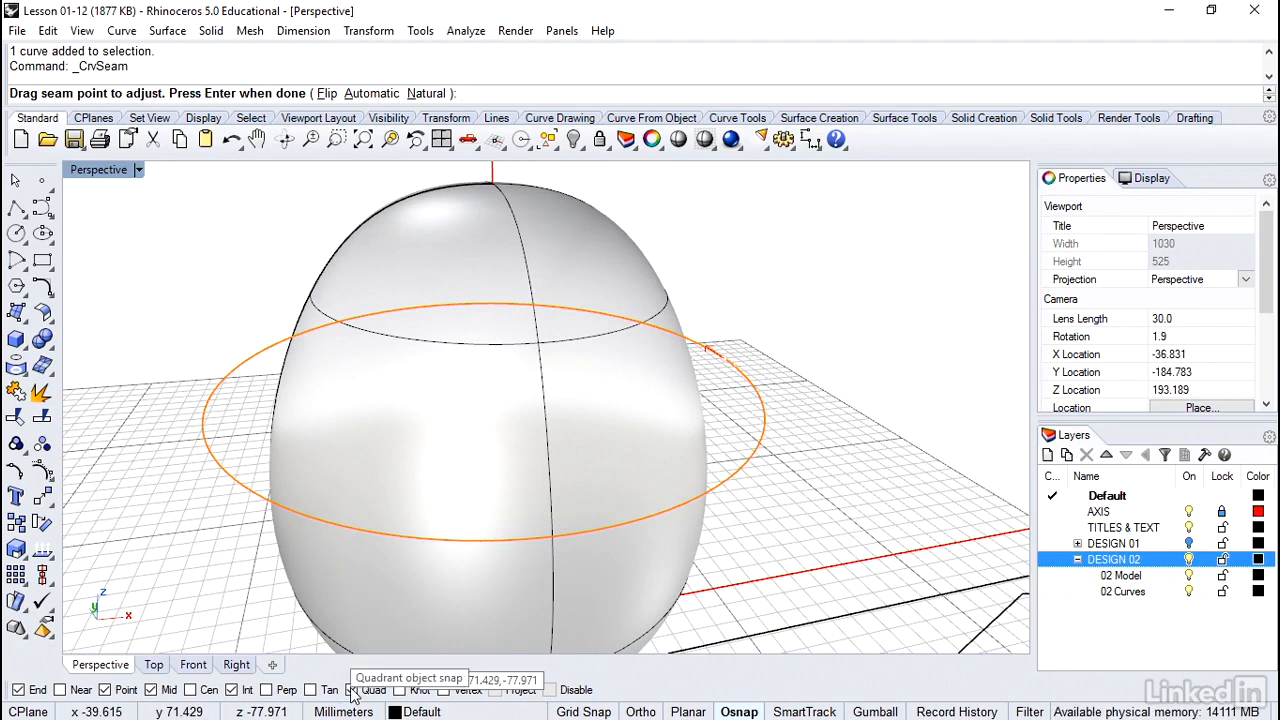
click(719, 348)
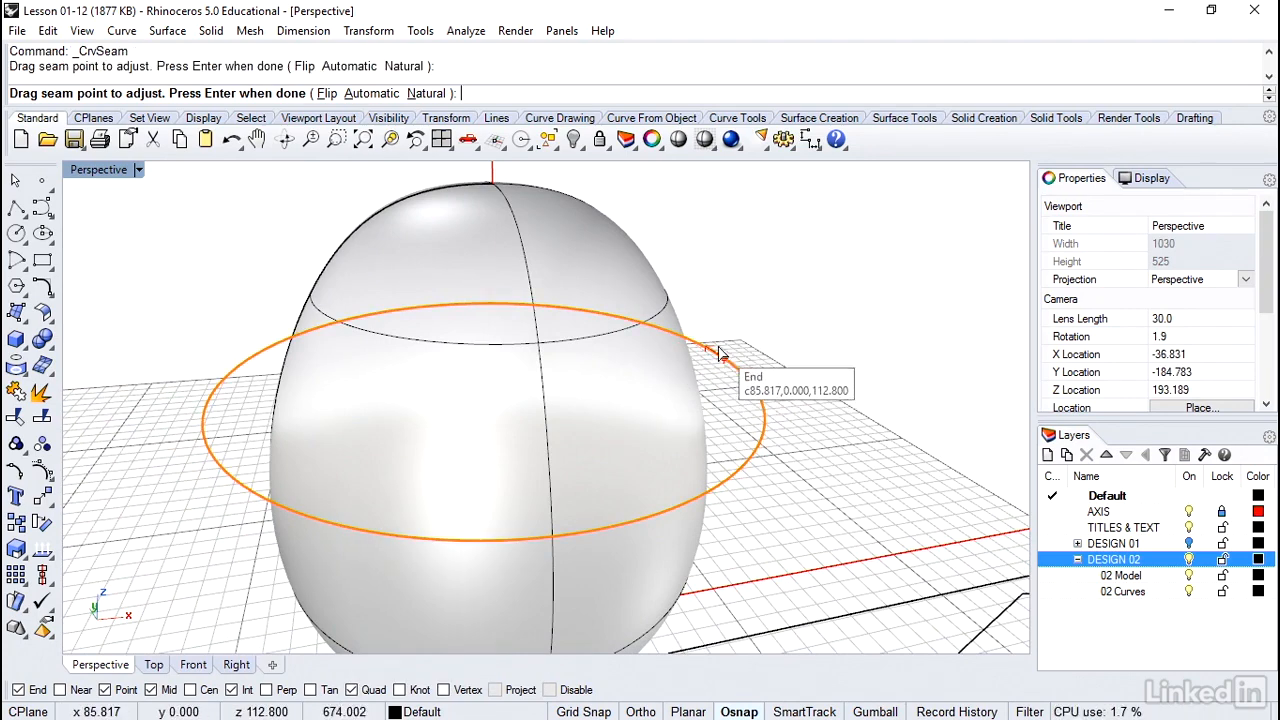
drag(719, 352, 212, 410)
key(Return)
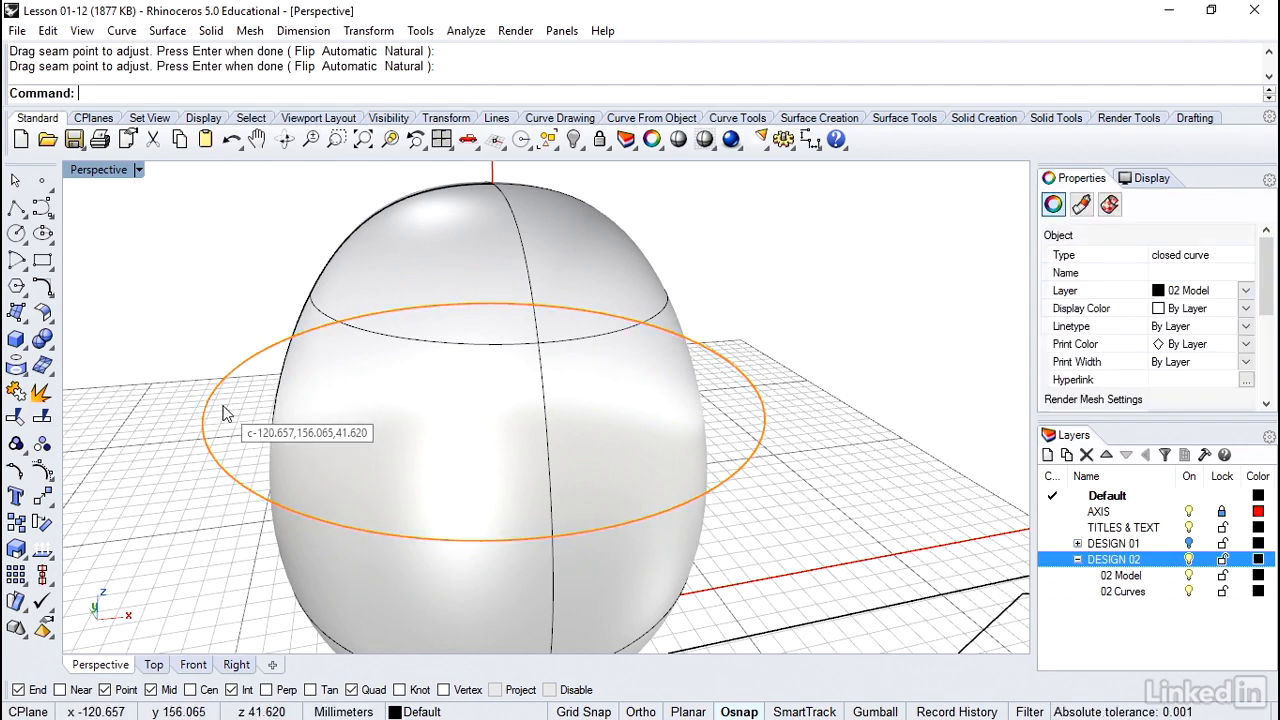
key(Escape)
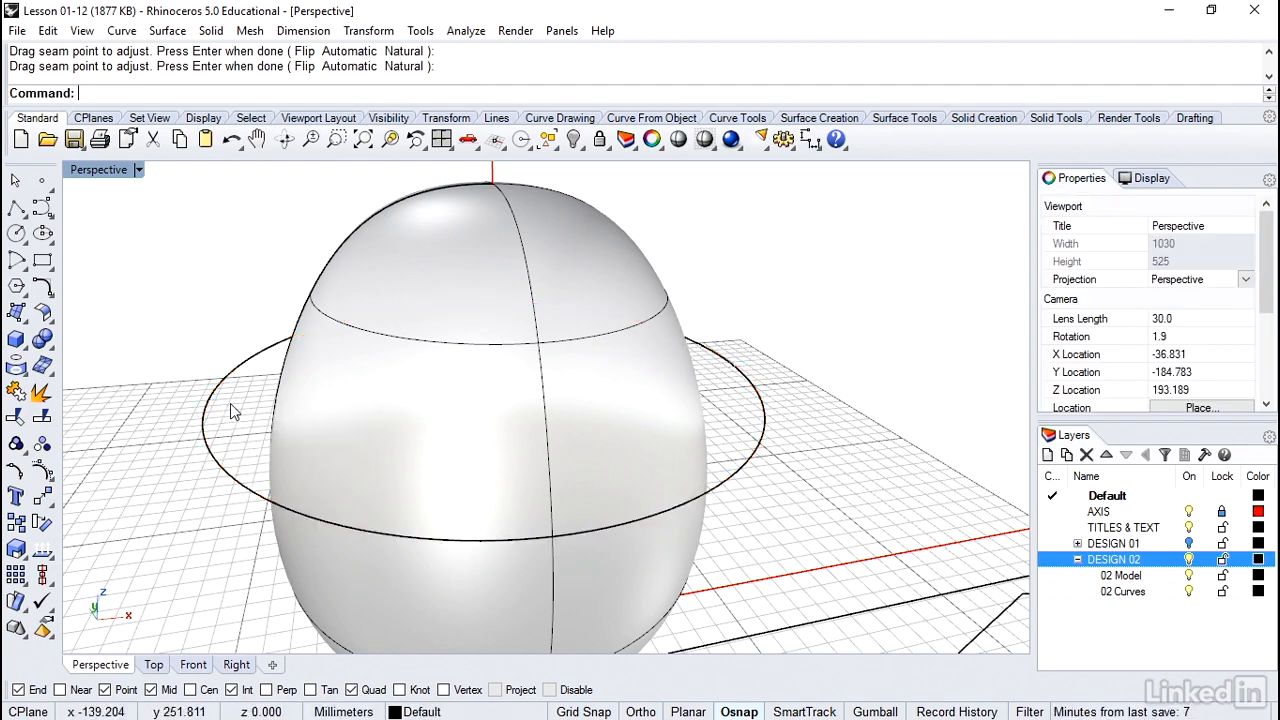
Flow a copy of the zigzag polyline from the straight line onto the circle around the egg, with Stretch=Yes
right_drag(230, 403, 230, 403)
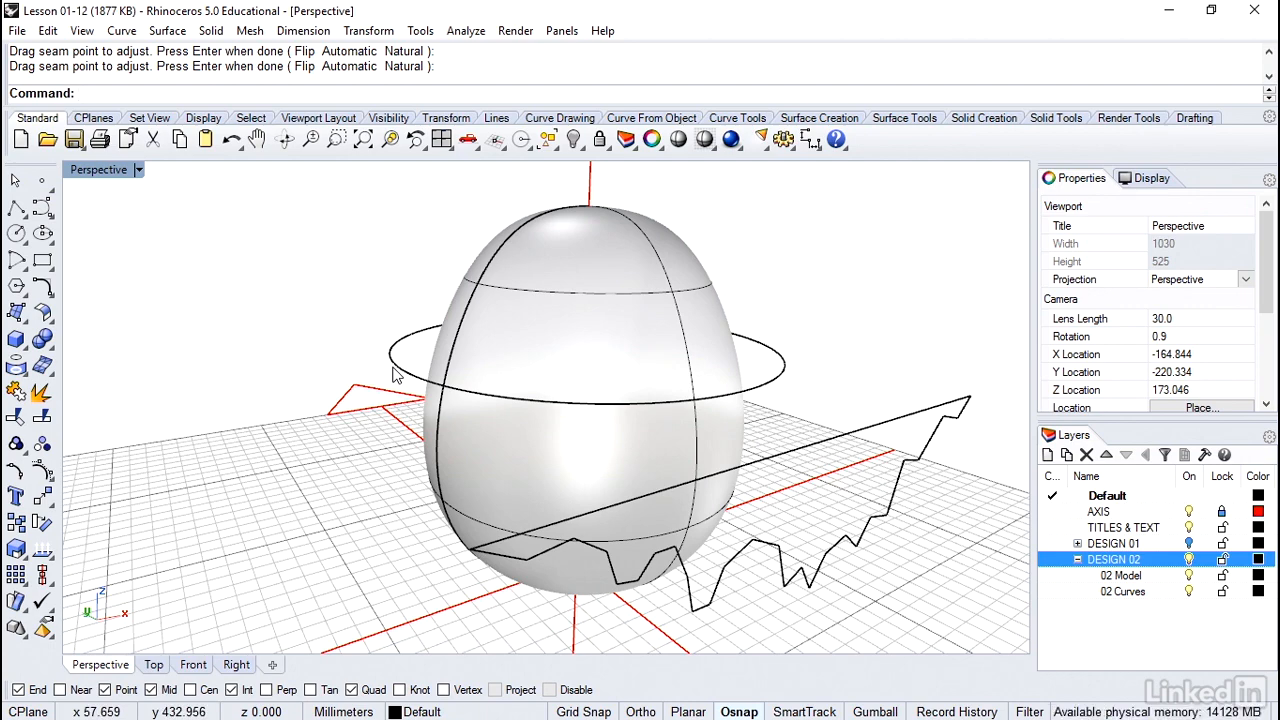
click(378, 33)
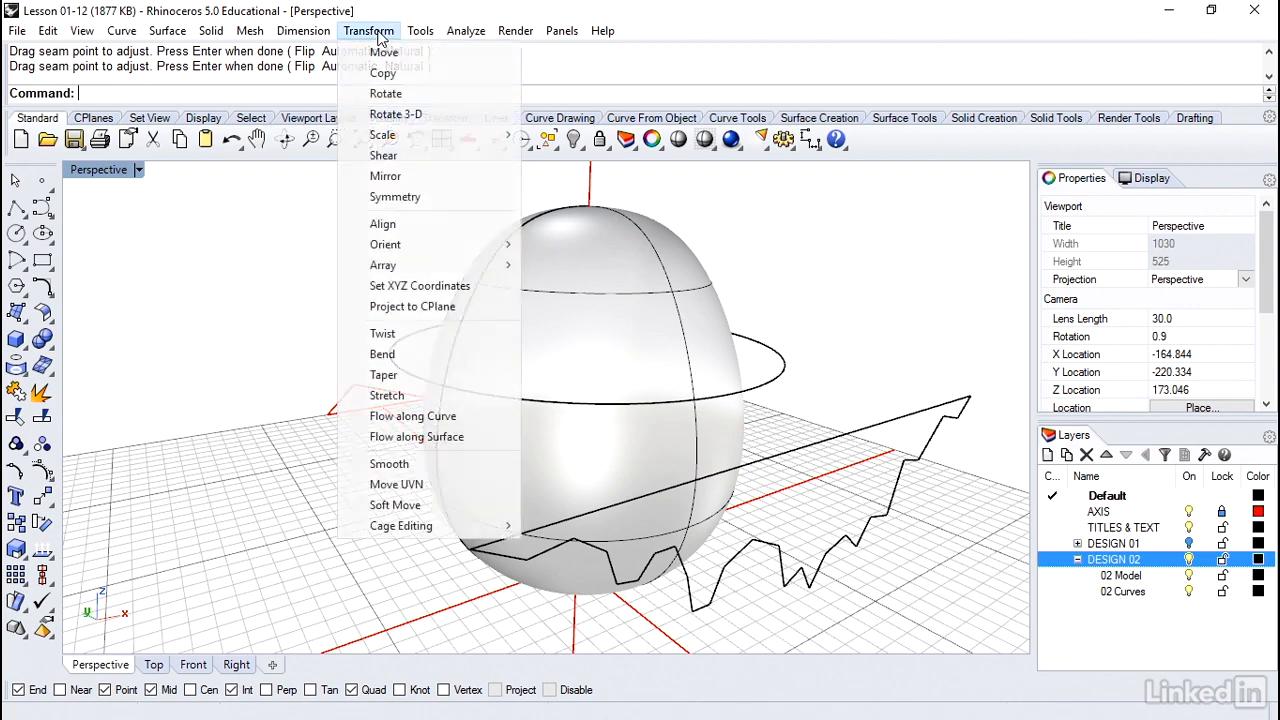
click(435, 418)
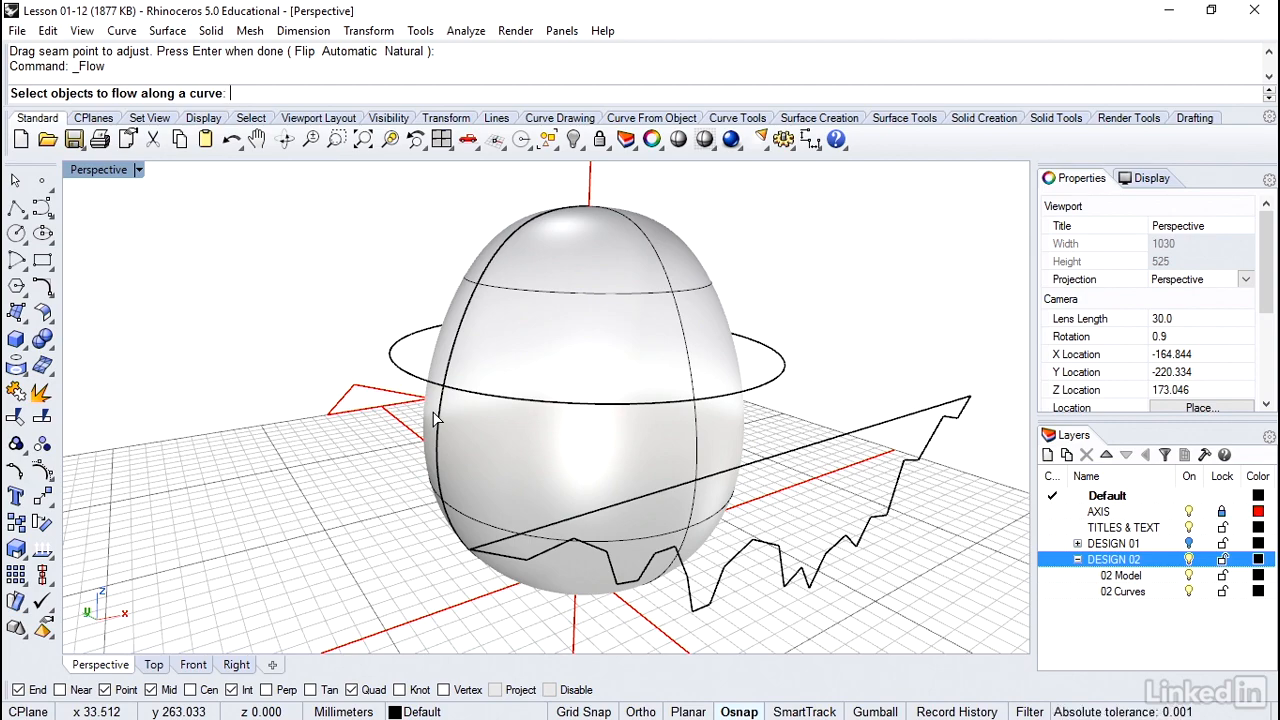
right_drag(435, 418, 350, 525)
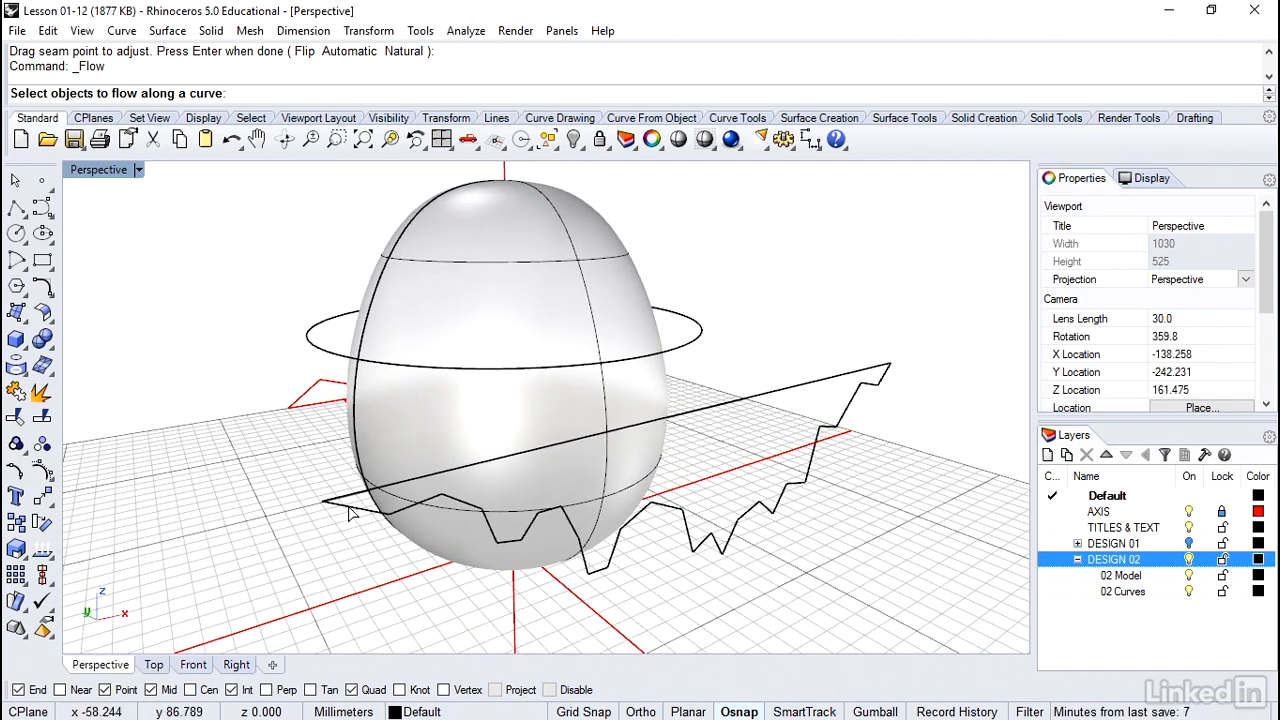
click(350, 513)
key(Return)
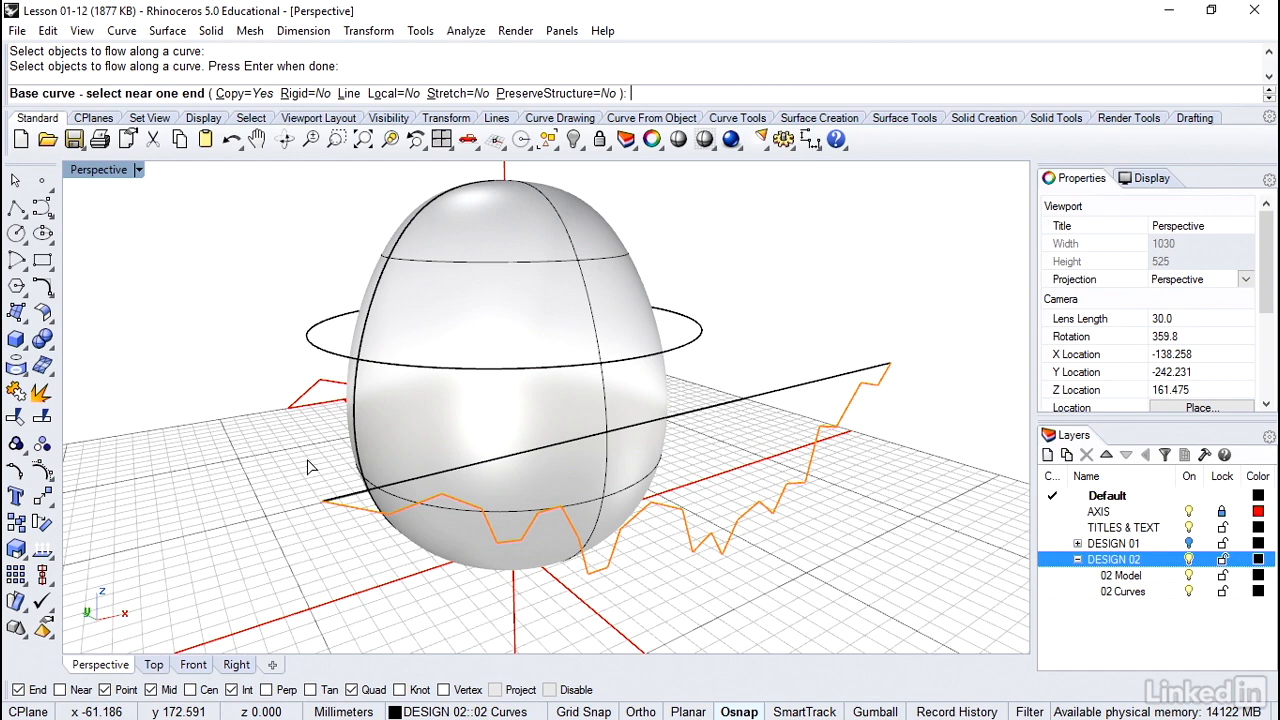
click(457, 94)
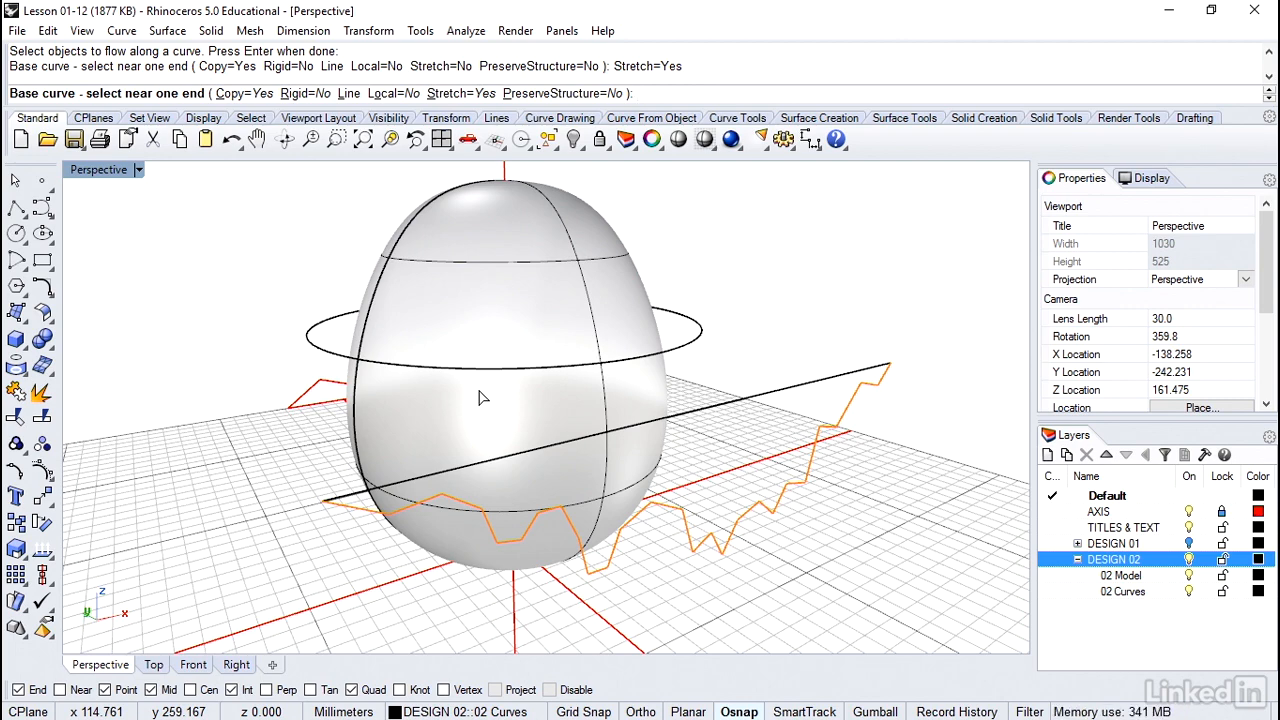
click(348, 501)
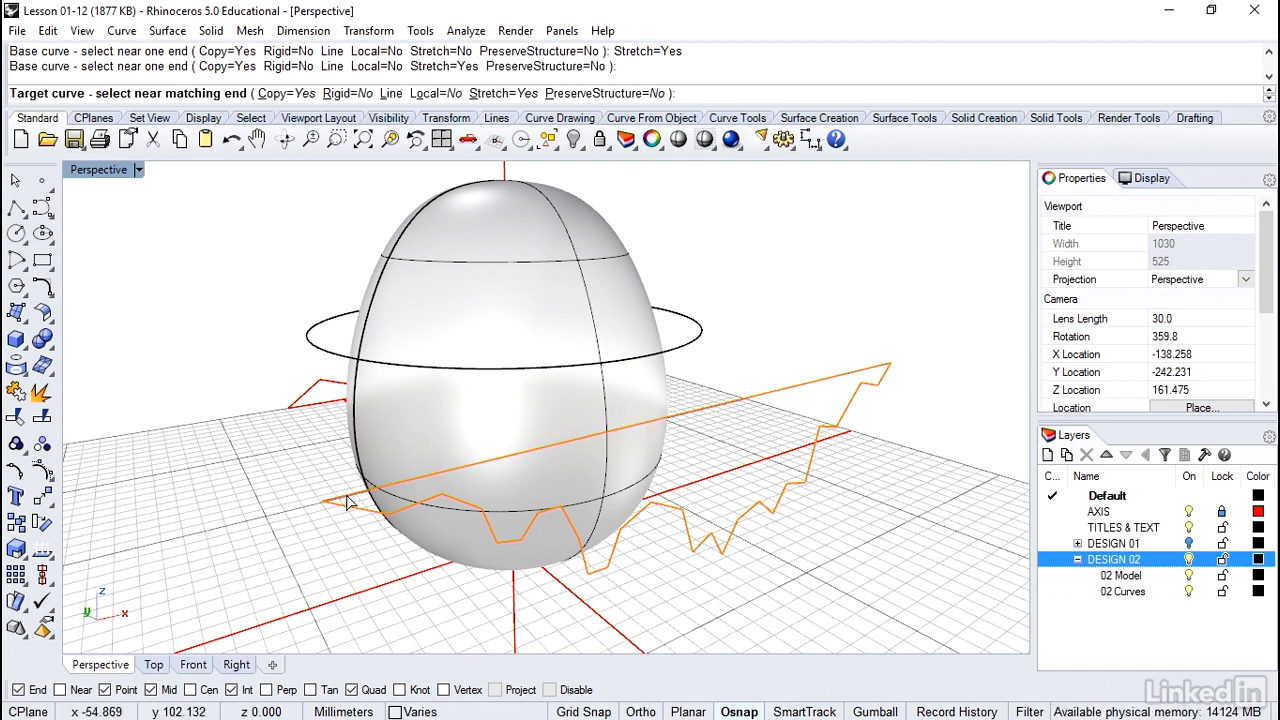
click(327, 355)
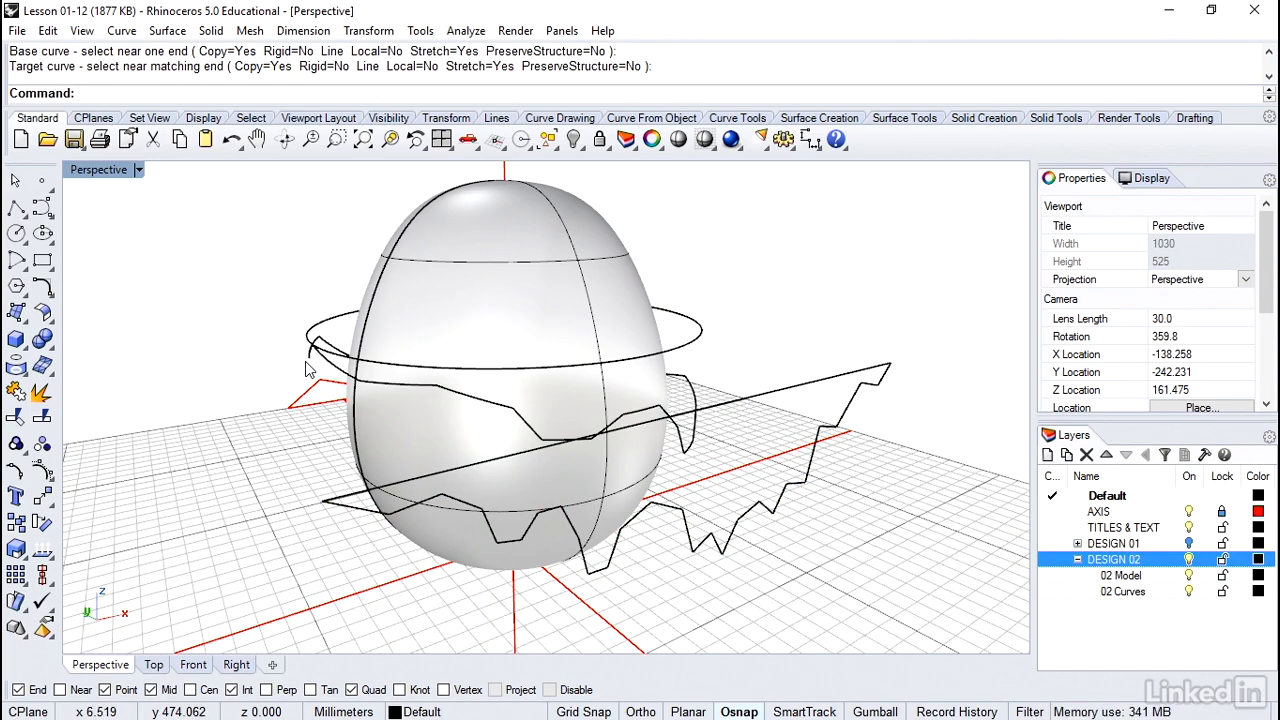
Check the object type of the flowed zigzag curve around the egg and inspect where its ends meet
scroll(309, 366, up, 2)
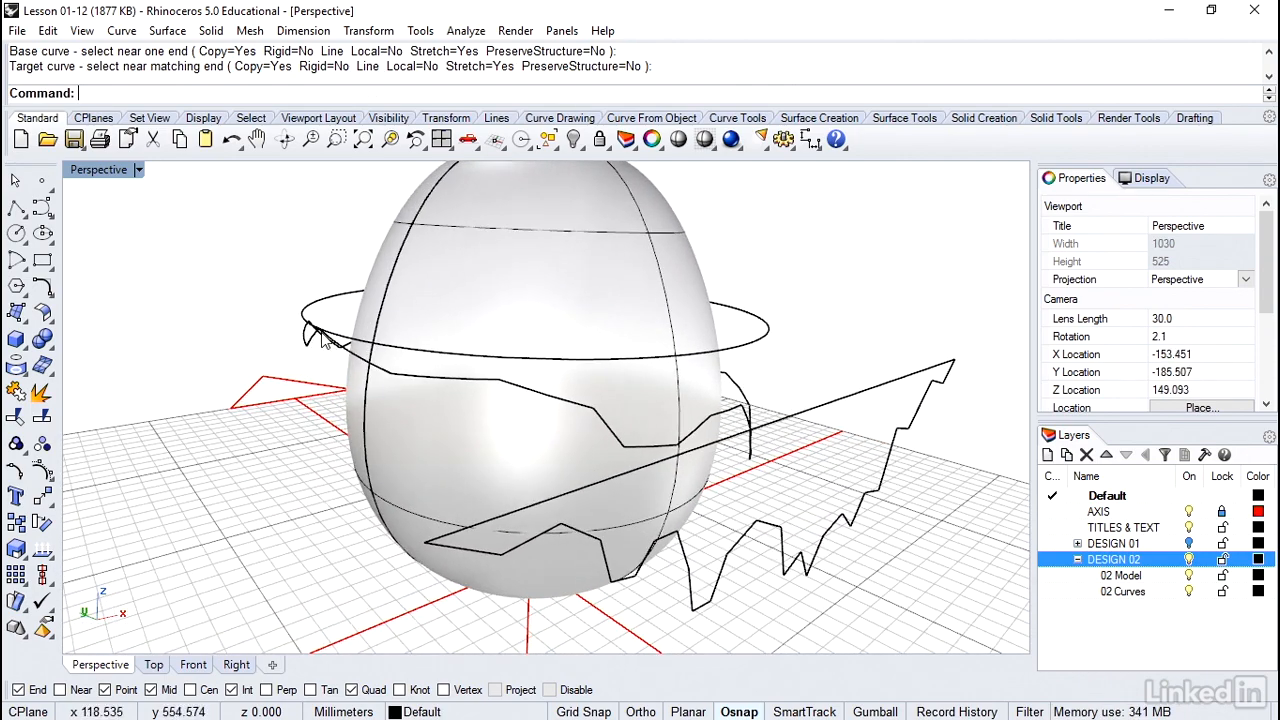
scroll(320, 341, up, 1)
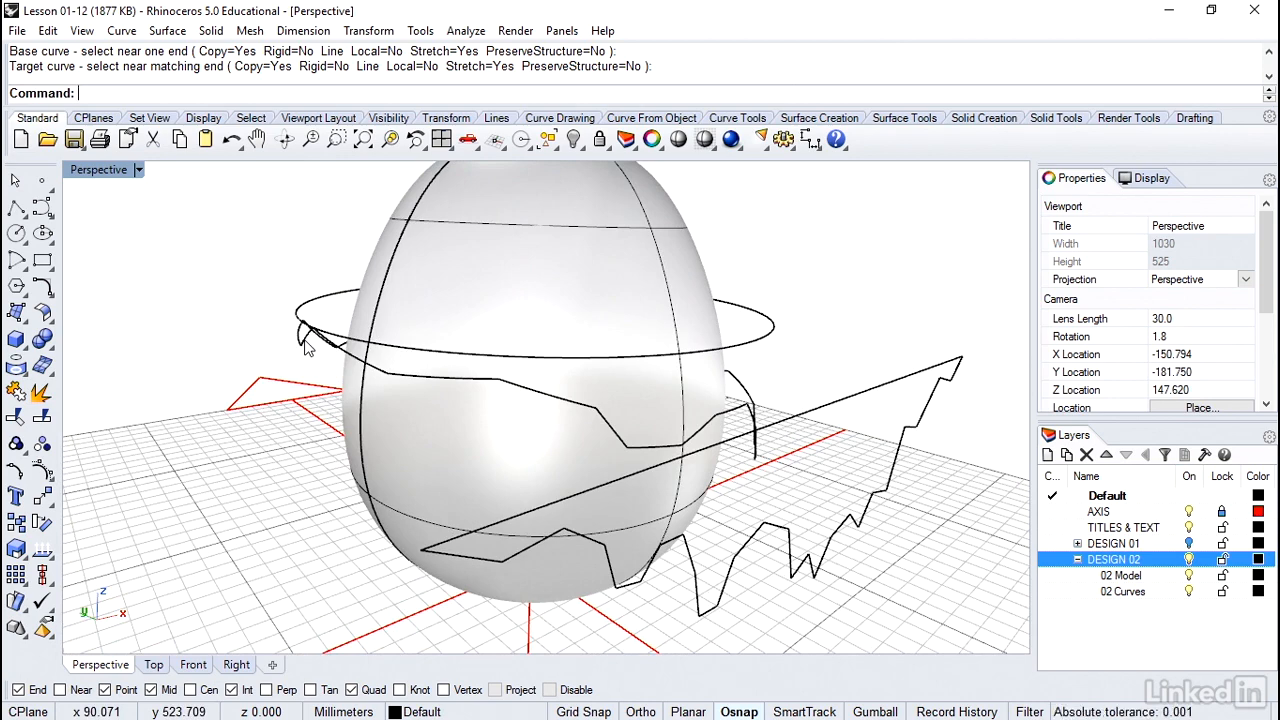
click(307, 347)
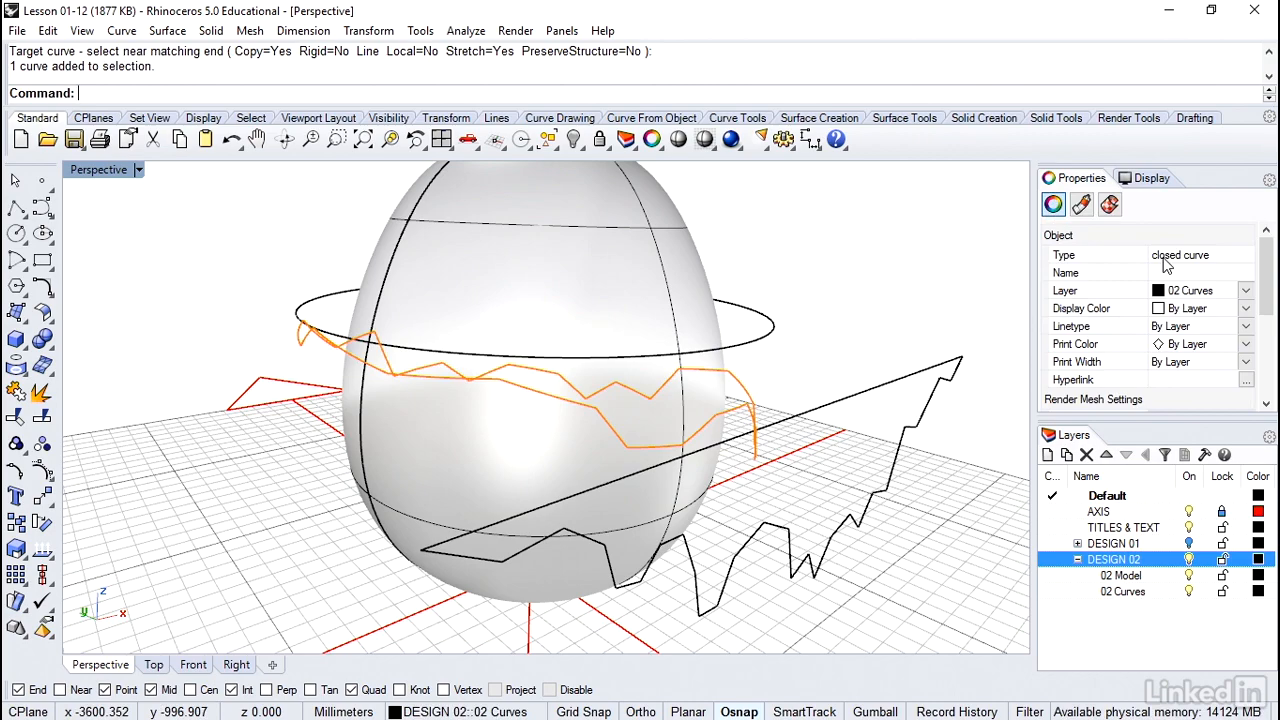
click(910, 296)
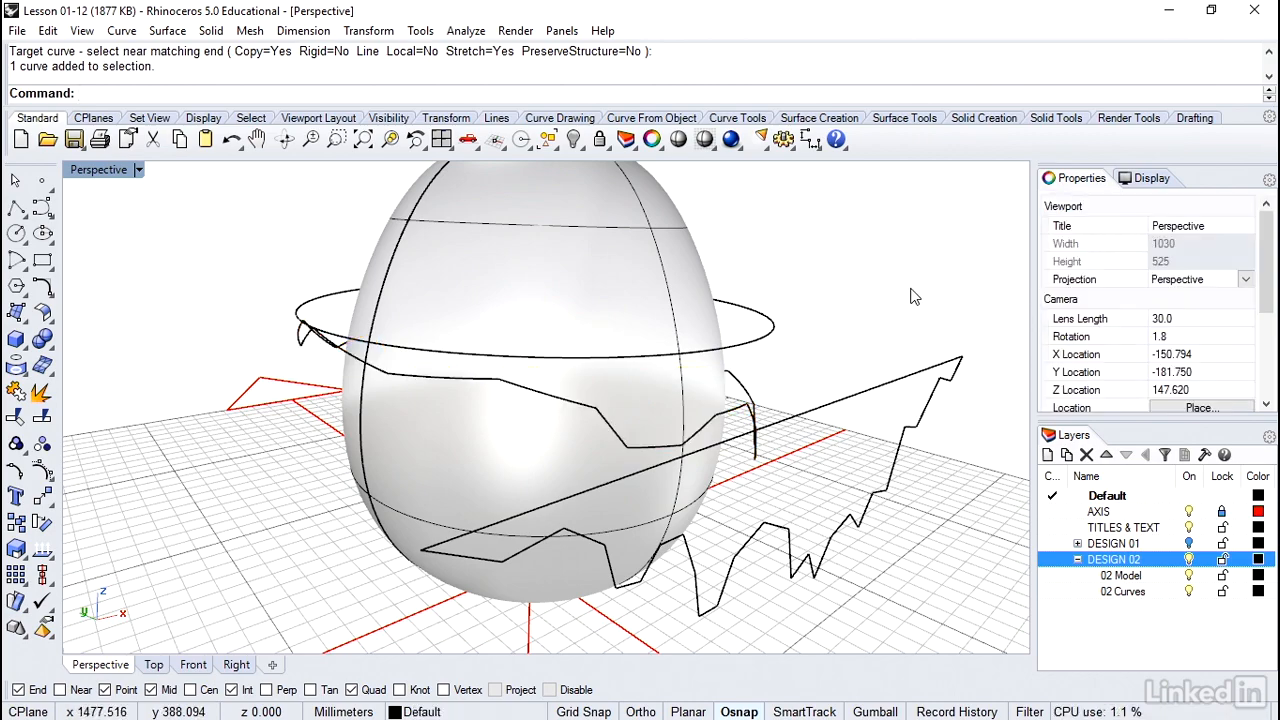
Pull the flowed zigzag curve back onto the egg surface with DeleteInput=Yes
right_drag(888, 293, 713, 395)
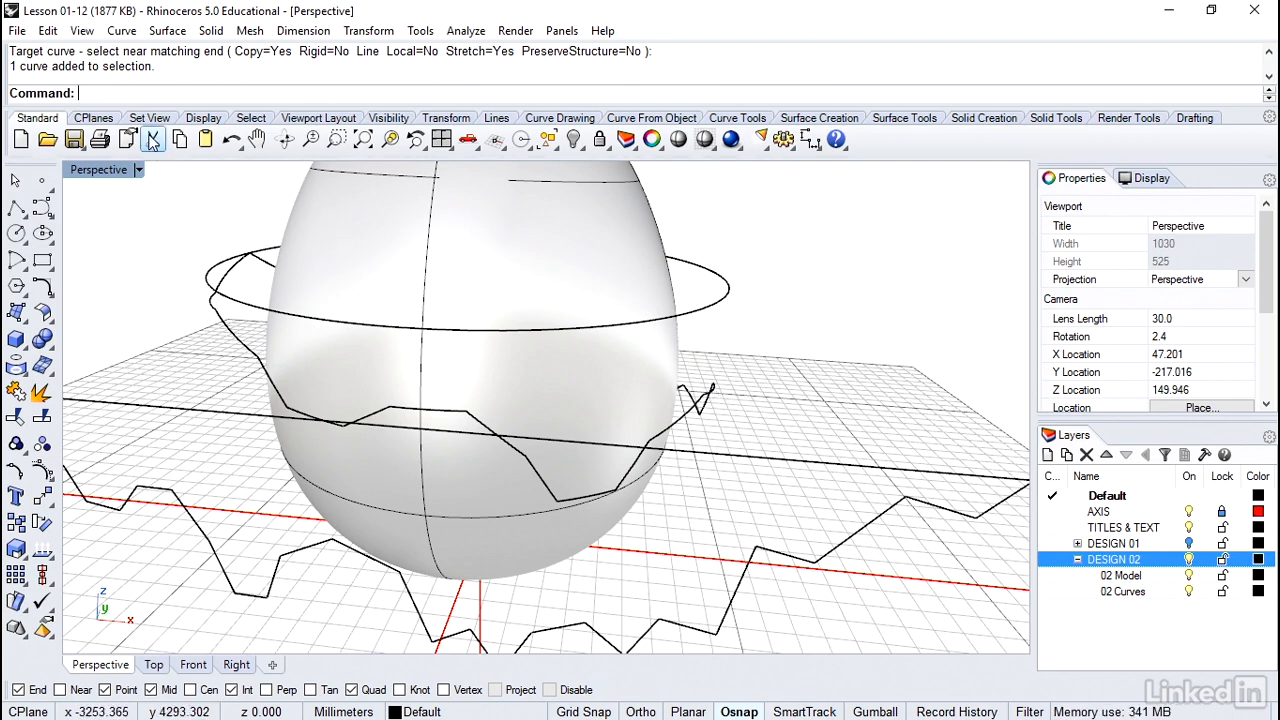
click(124, 34)
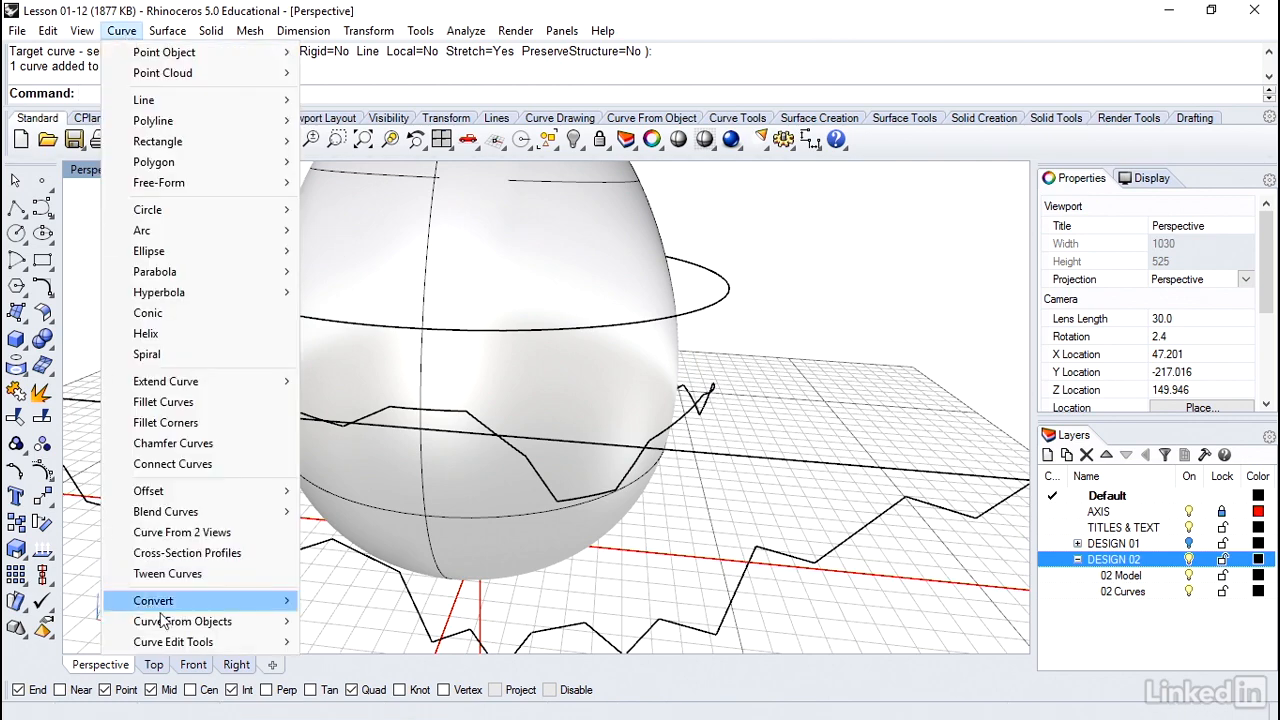
mouse_move(166, 621)
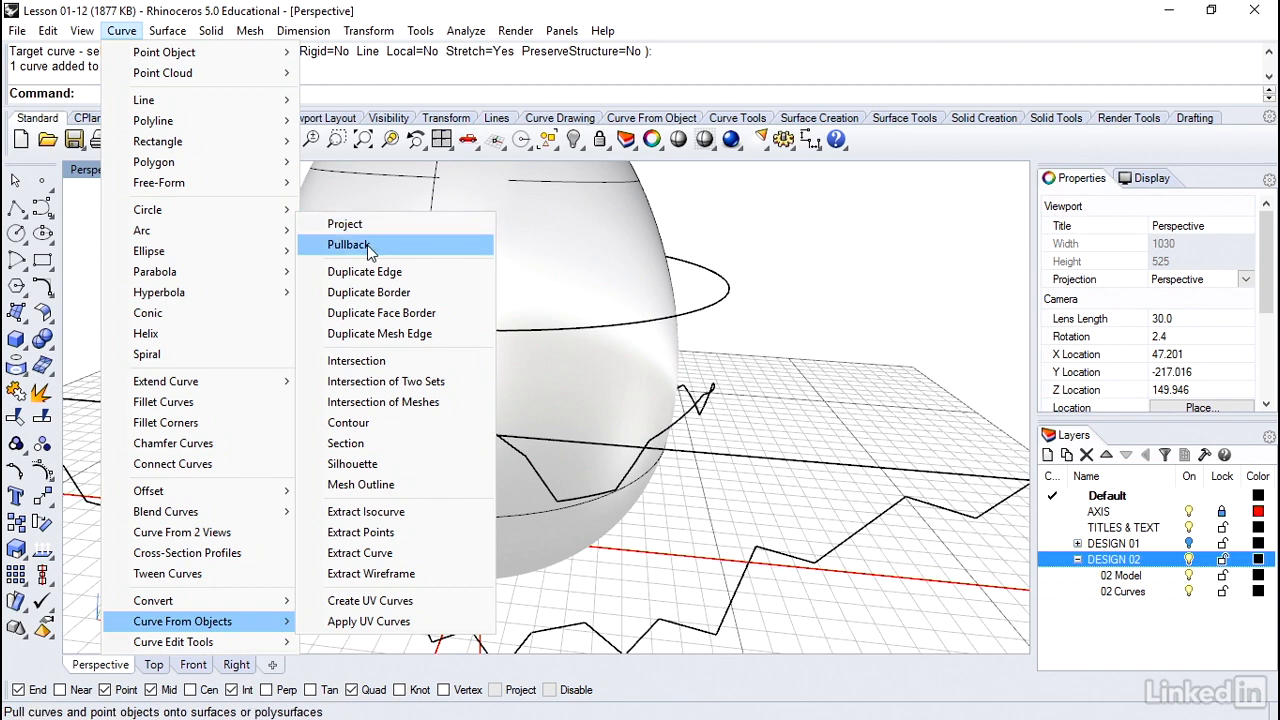
click(368, 248)
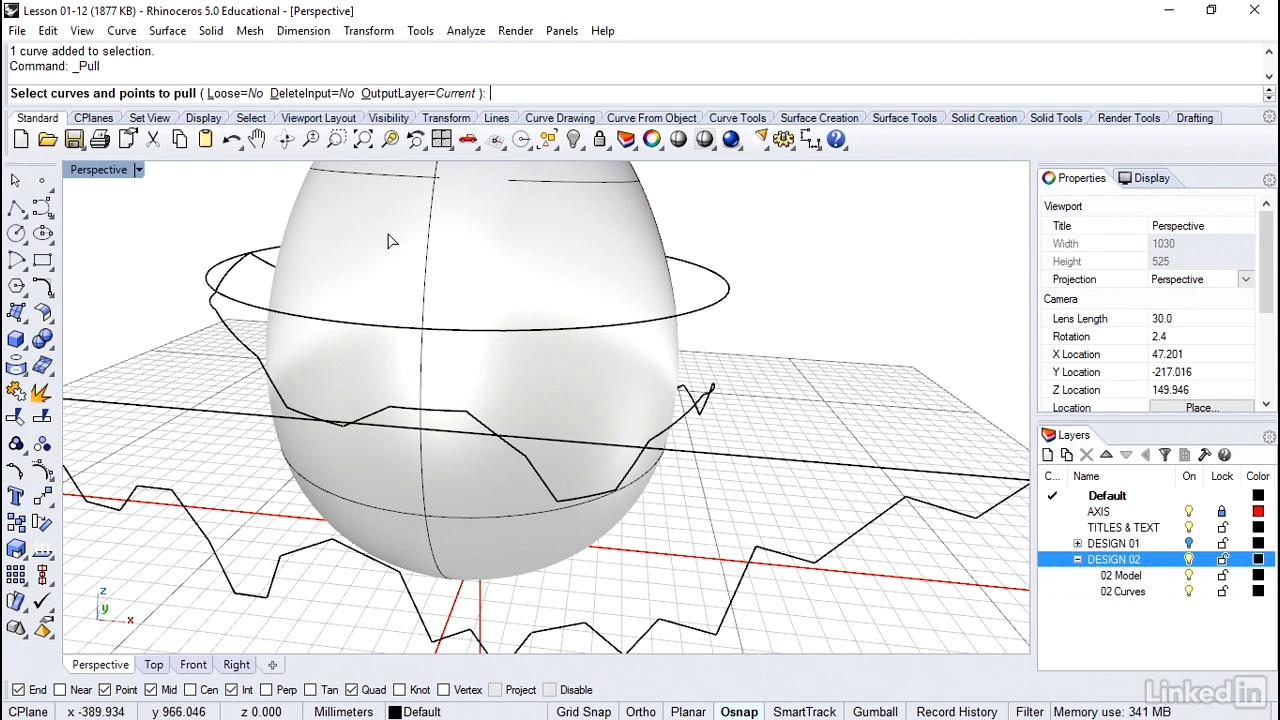
click(312, 93)
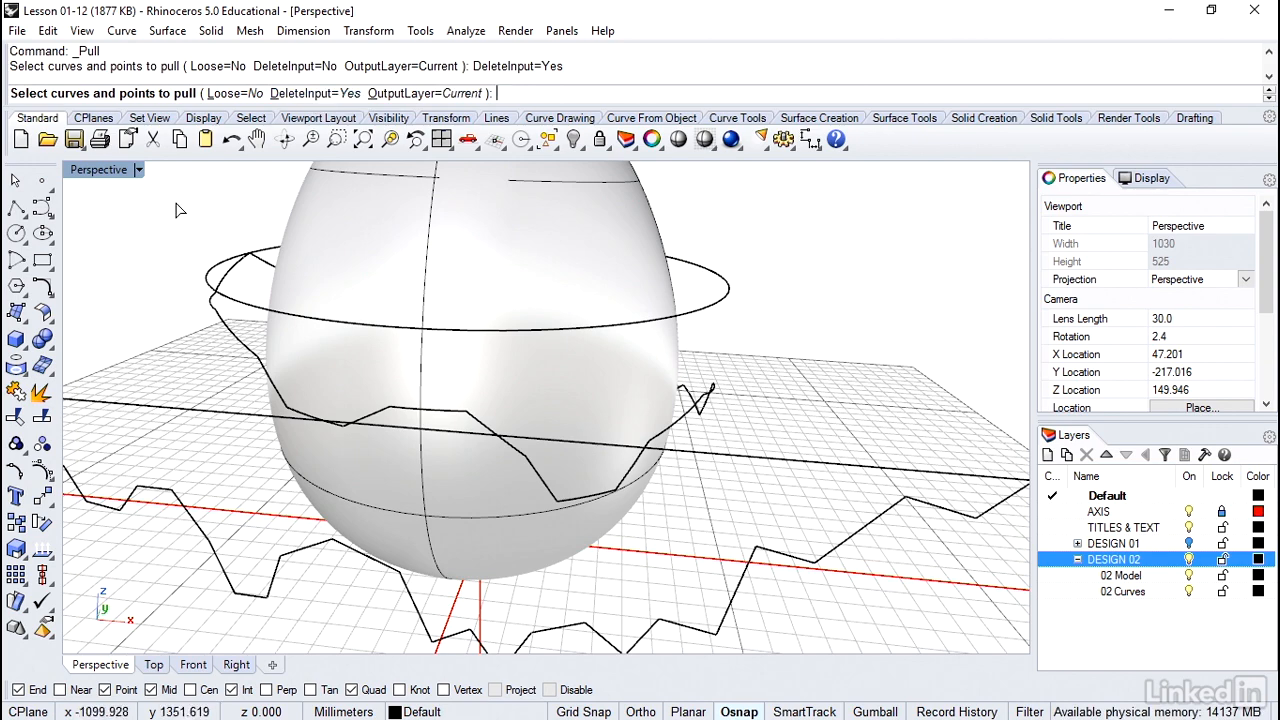
click(704, 400)
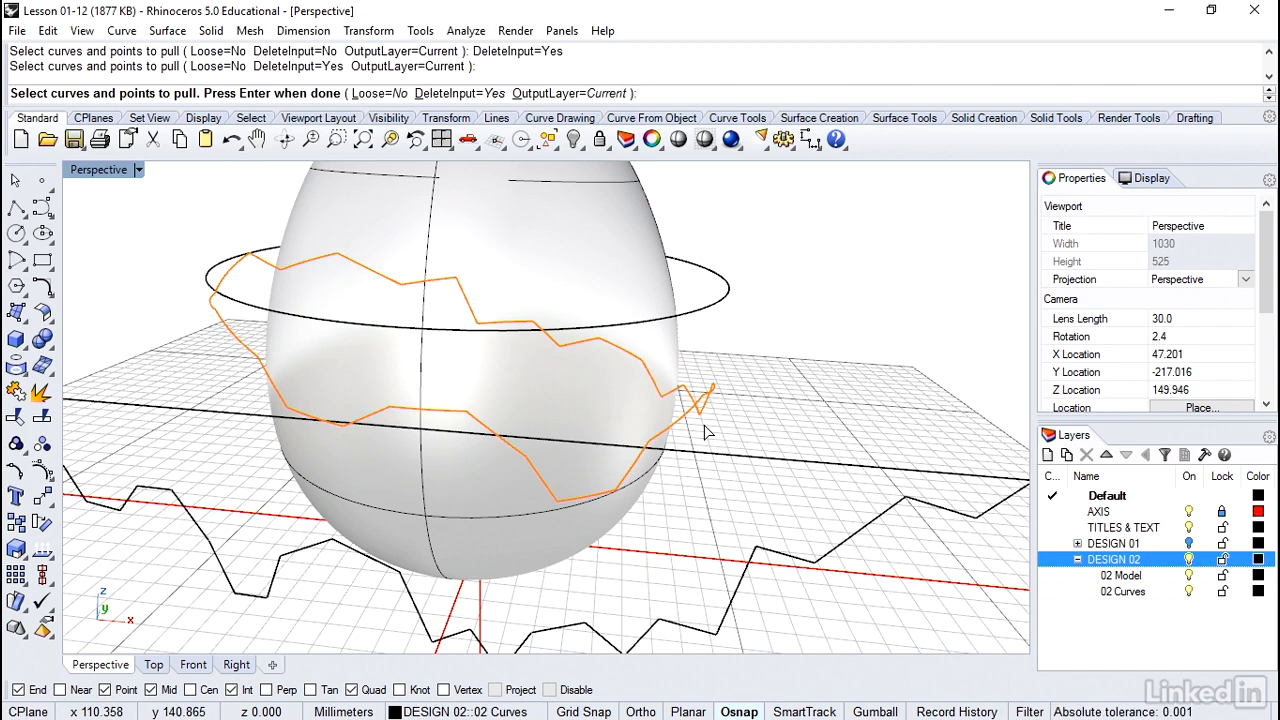
key(Return)
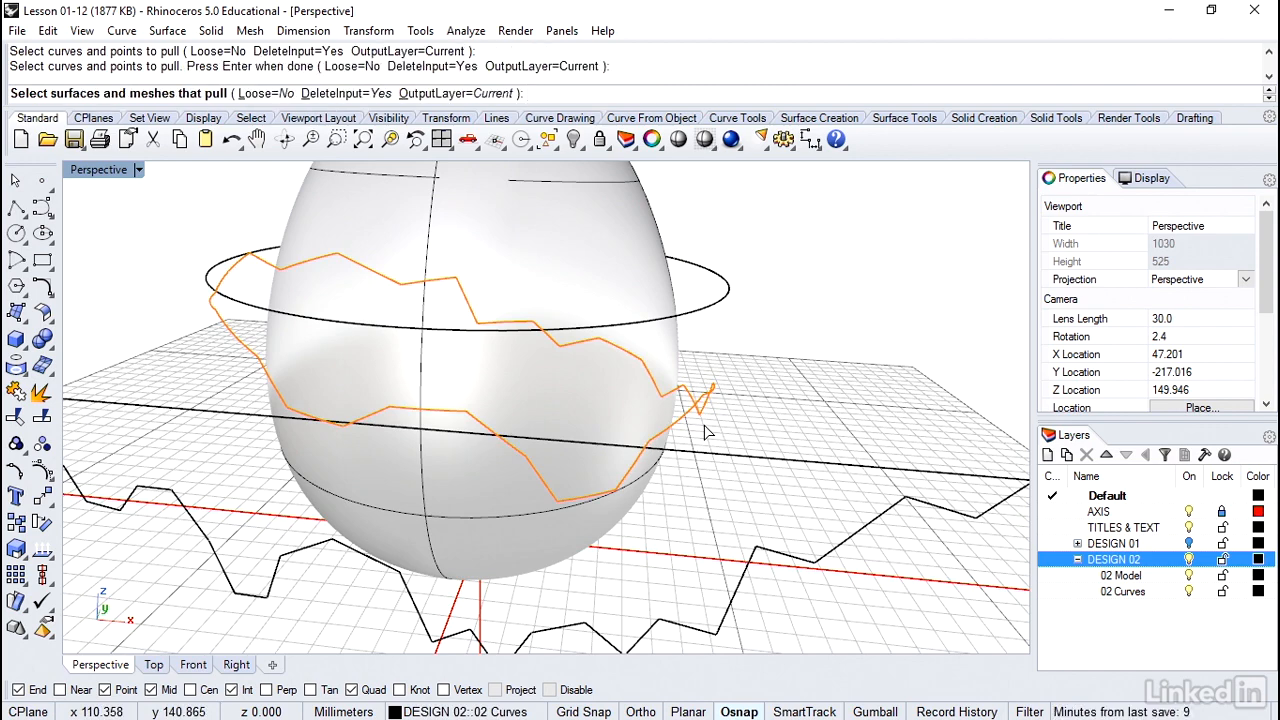
click(674, 372)
key(Return)
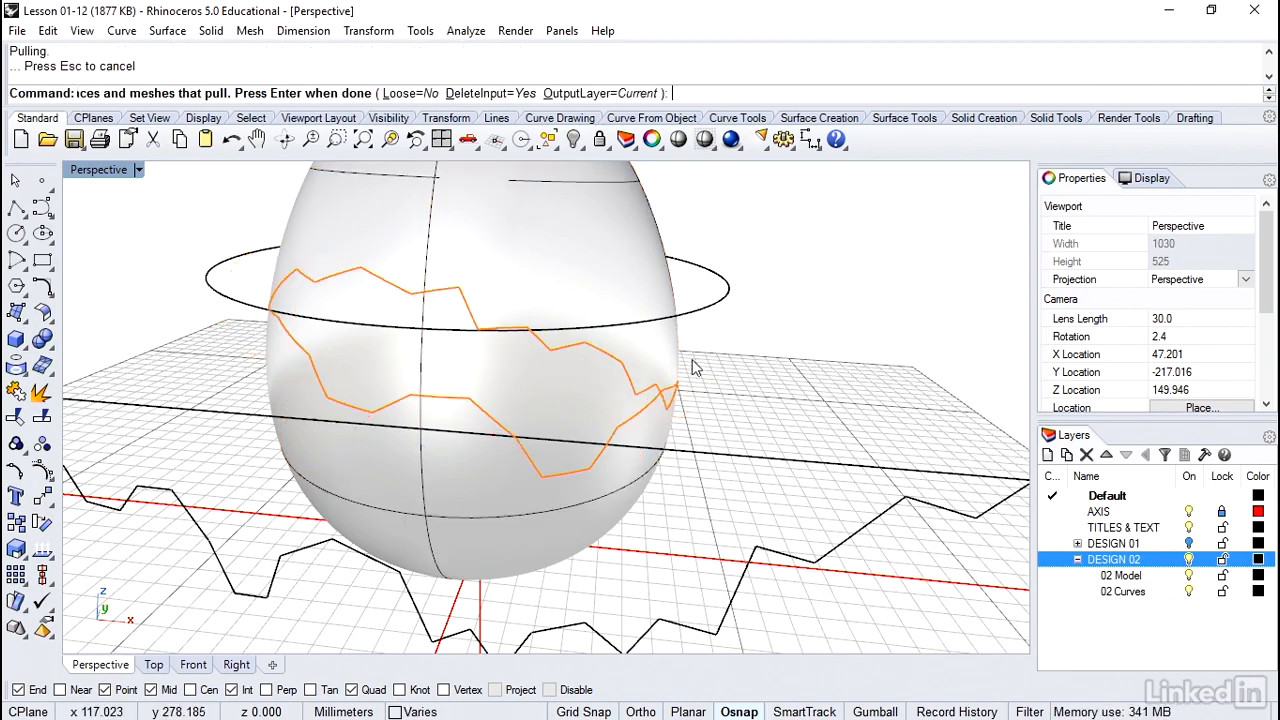
right_drag(743, 397, 746, 362)
key(Escape)
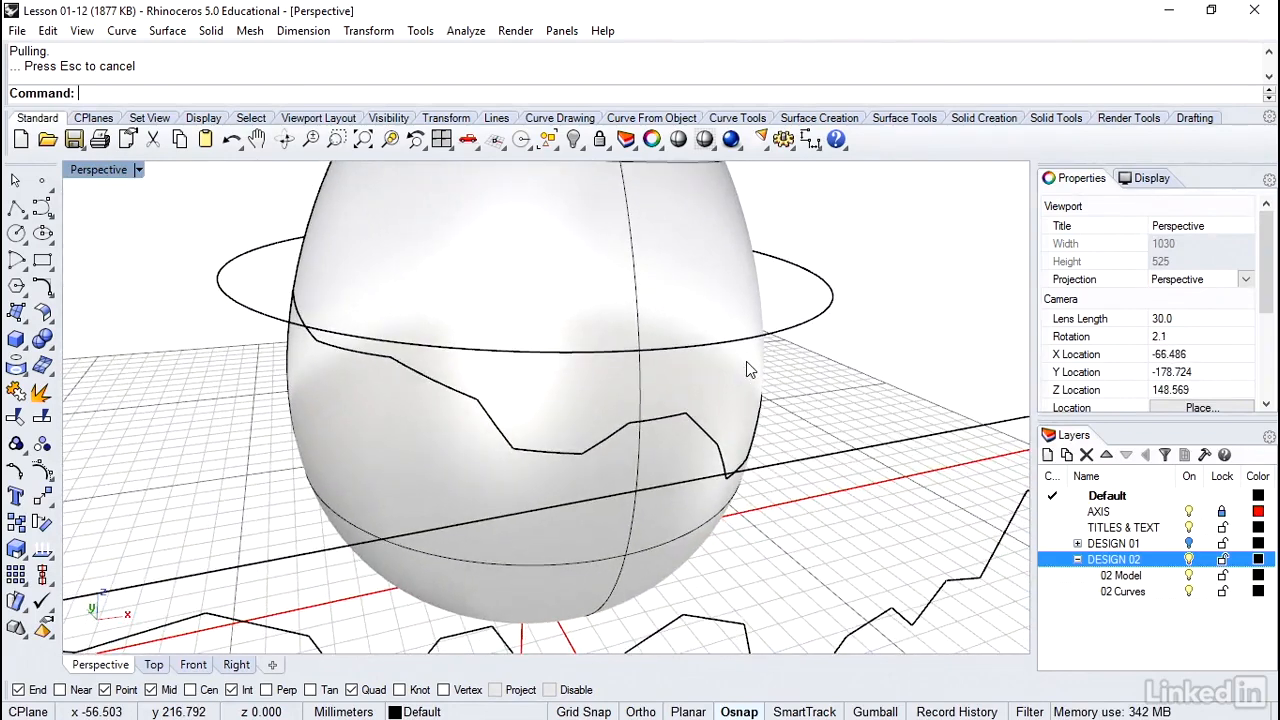
Split the egg surface using the pulled zigzag curve as the cutting object
click(45, 418)
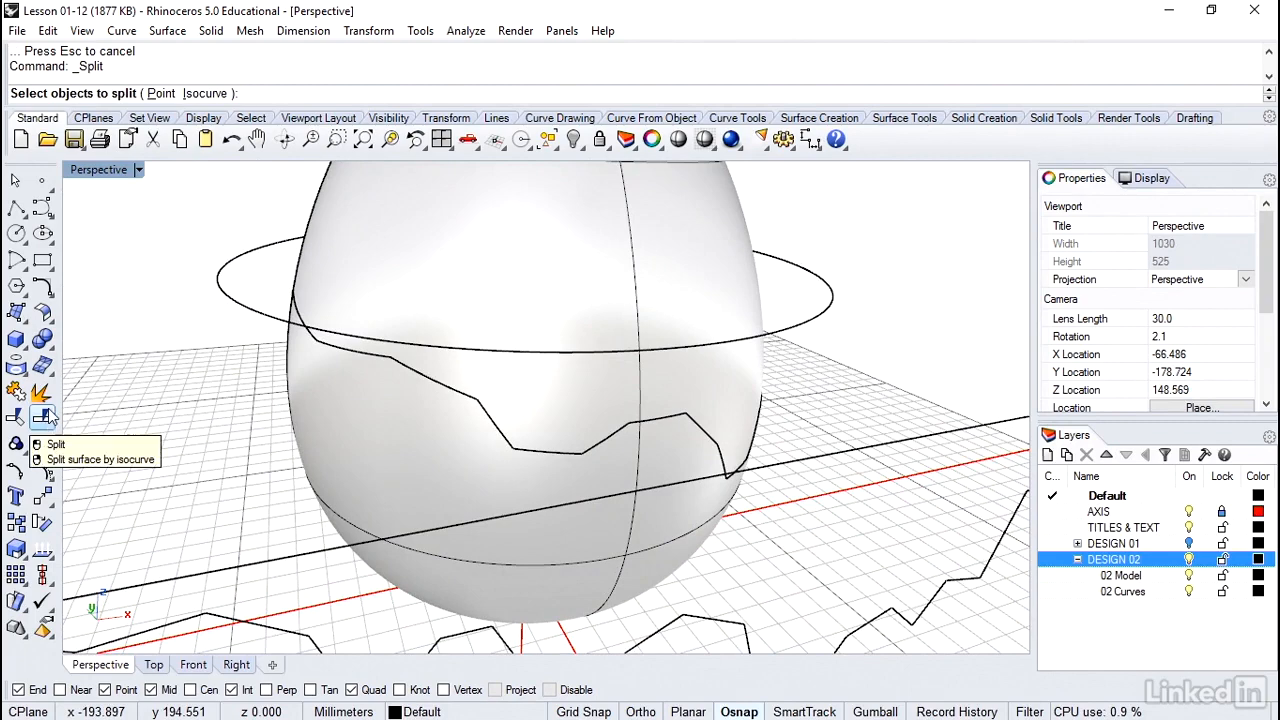
click(312, 416)
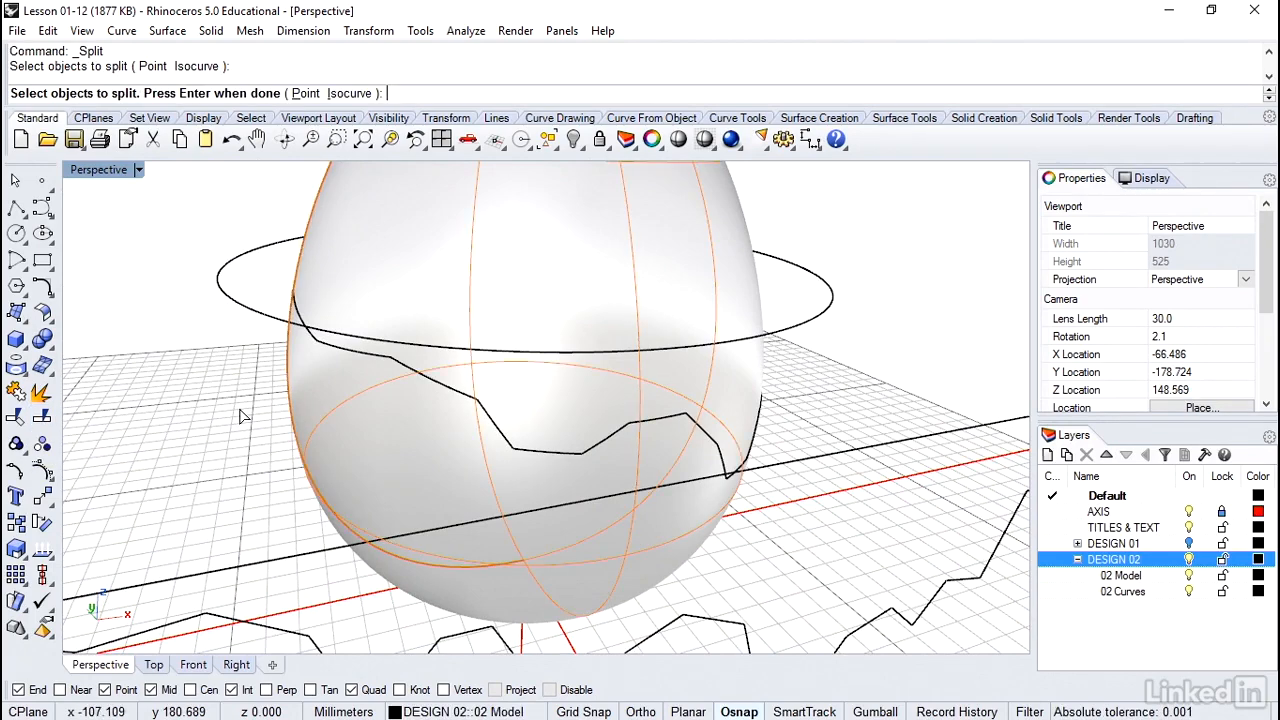
key(Return)
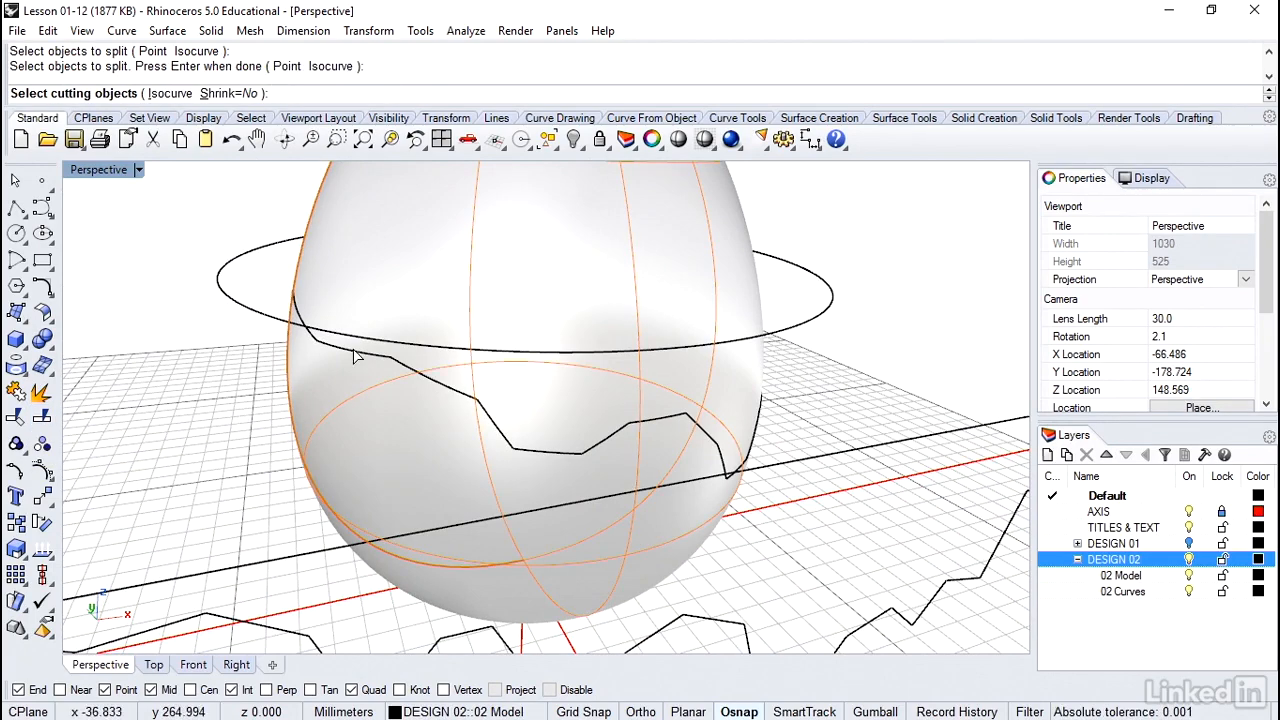
click(350, 355)
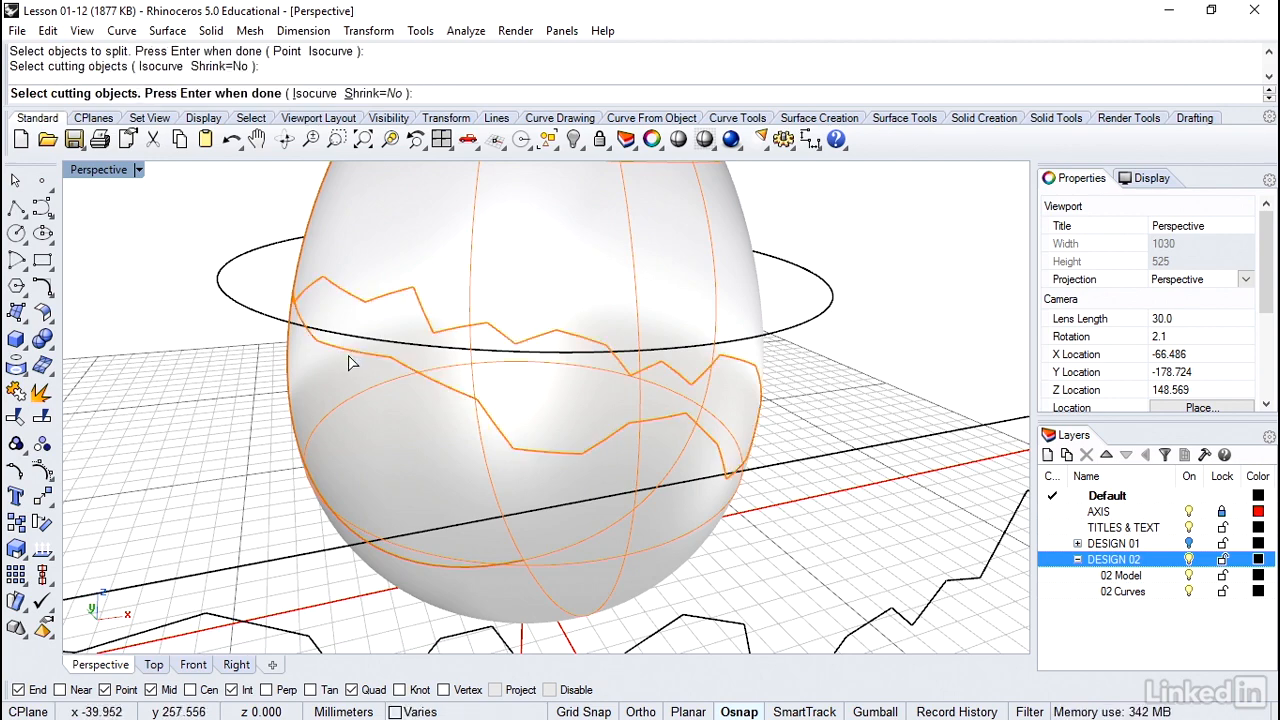
right_click(343, 364)
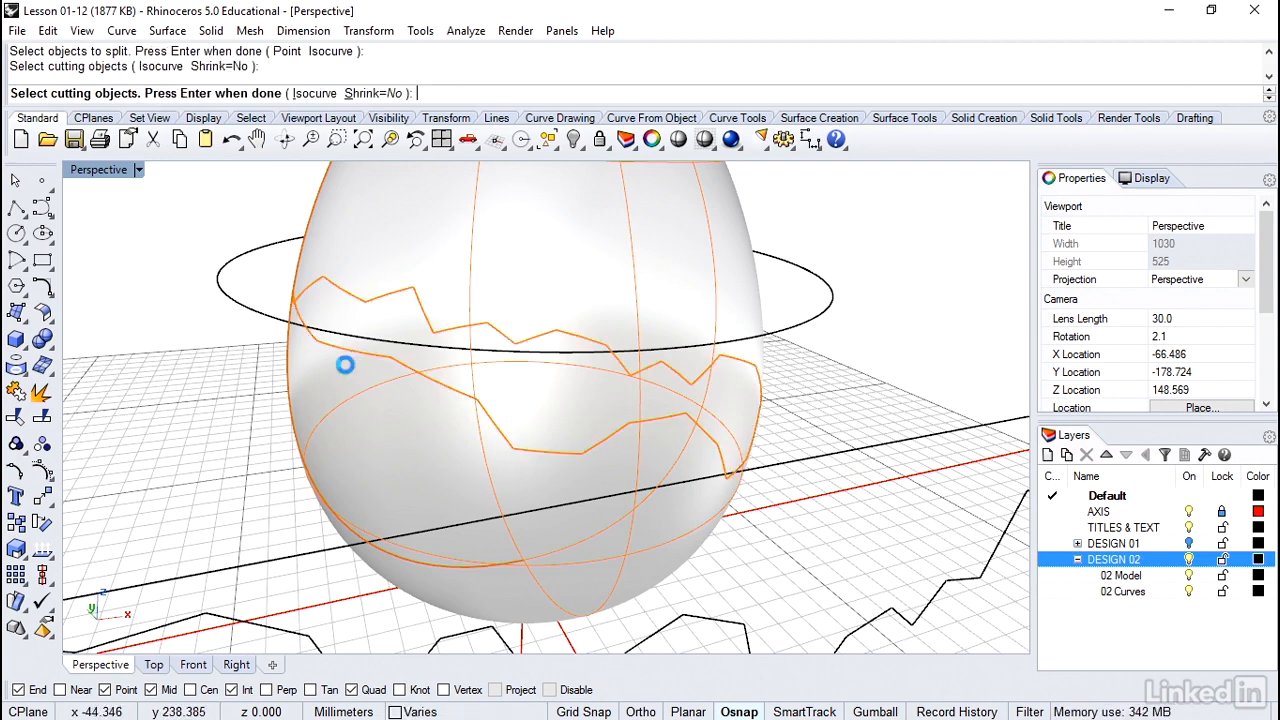
Delete the upper piece of the split egg, keeping the jagged lower shell
click(532, 289)
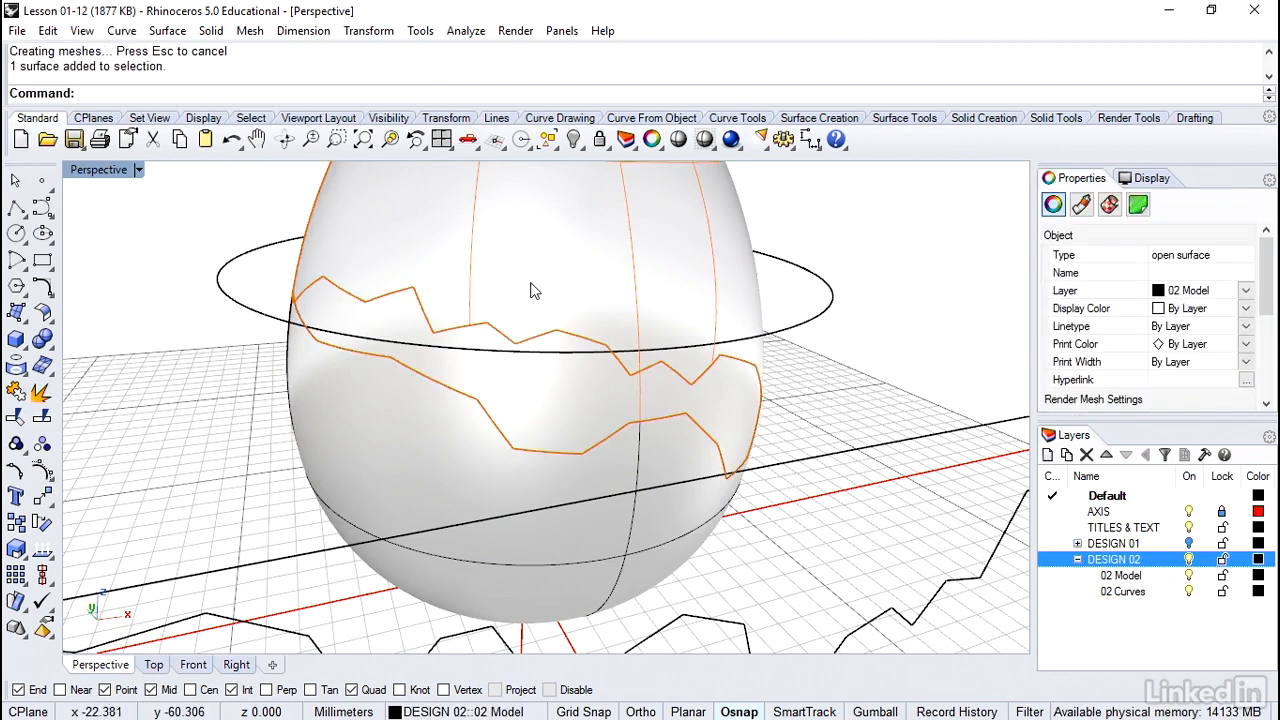
key(Delete)
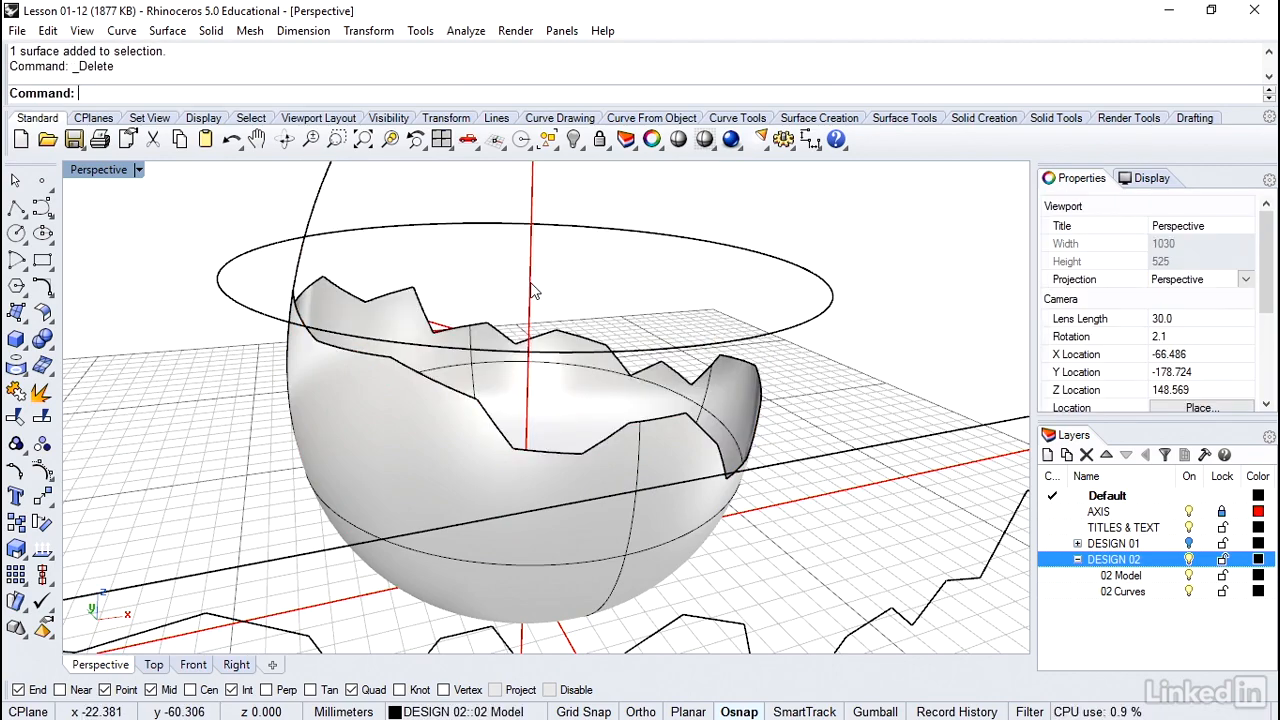
right_drag(531, 283, 533, 290)
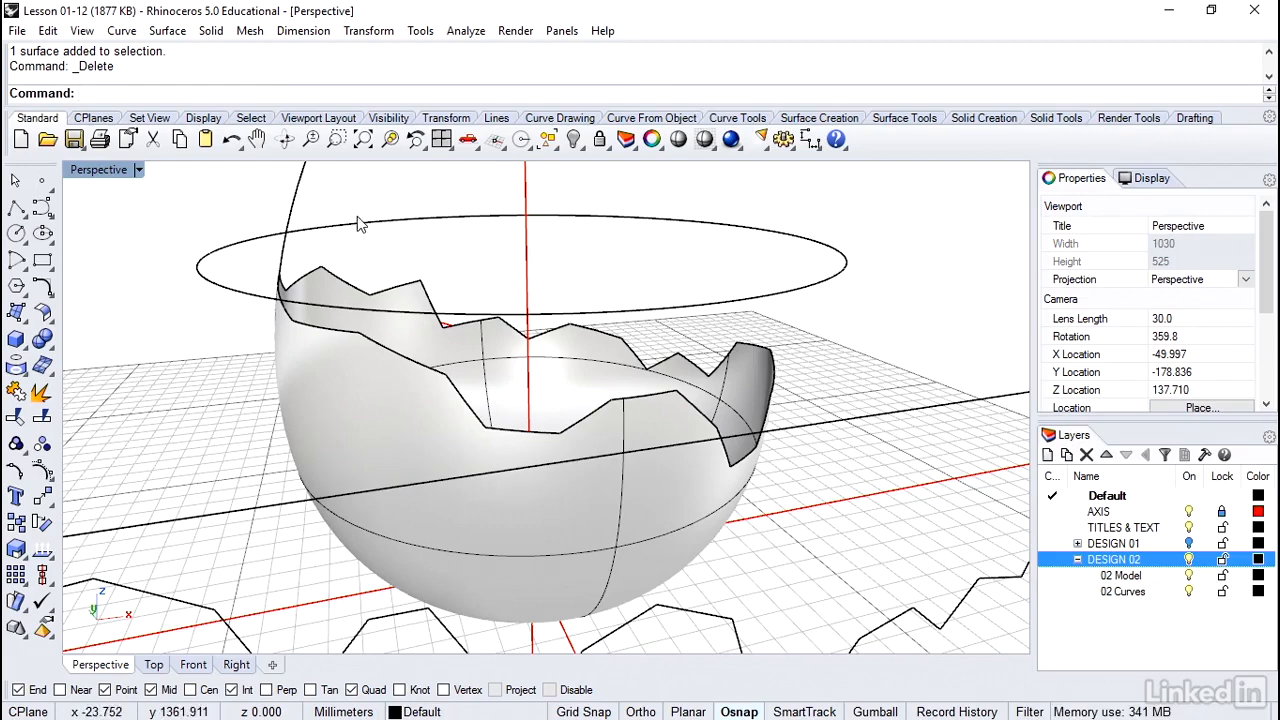
Offset the broken eggshell surface into a solid with a distance of 4 mm, flipping the offset direction inward
click(211, 31)
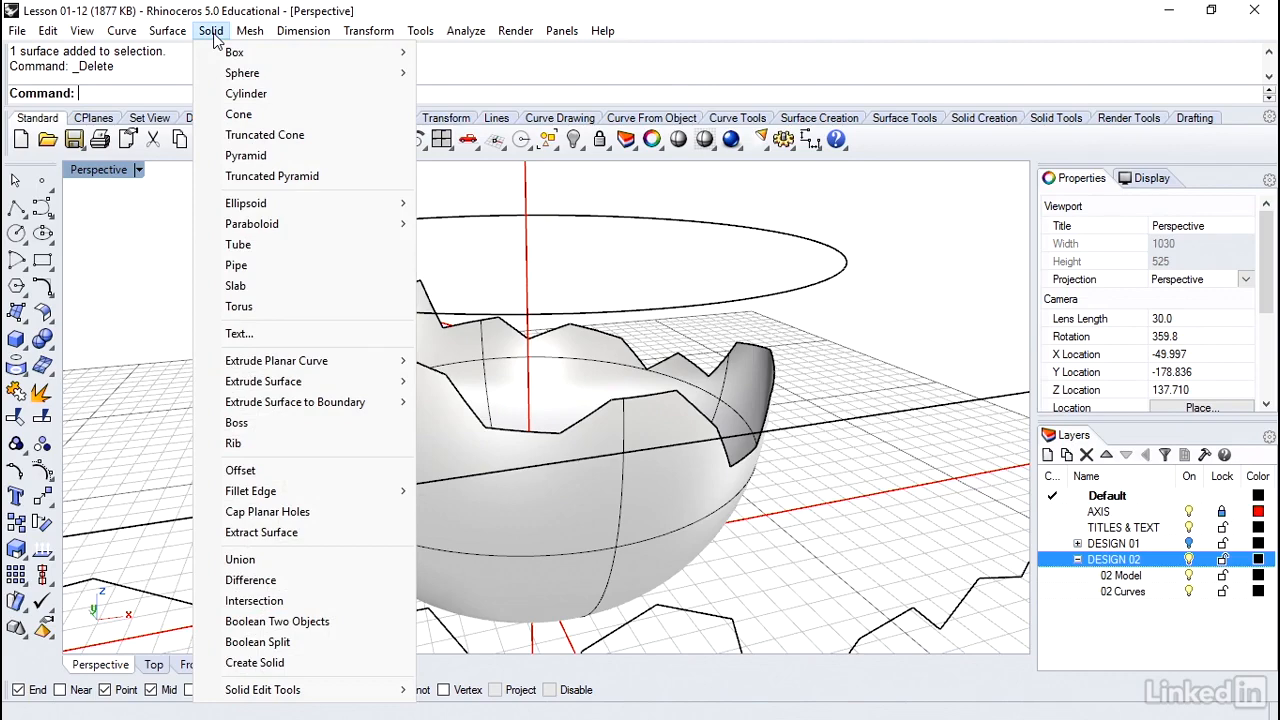
click(248, 471)
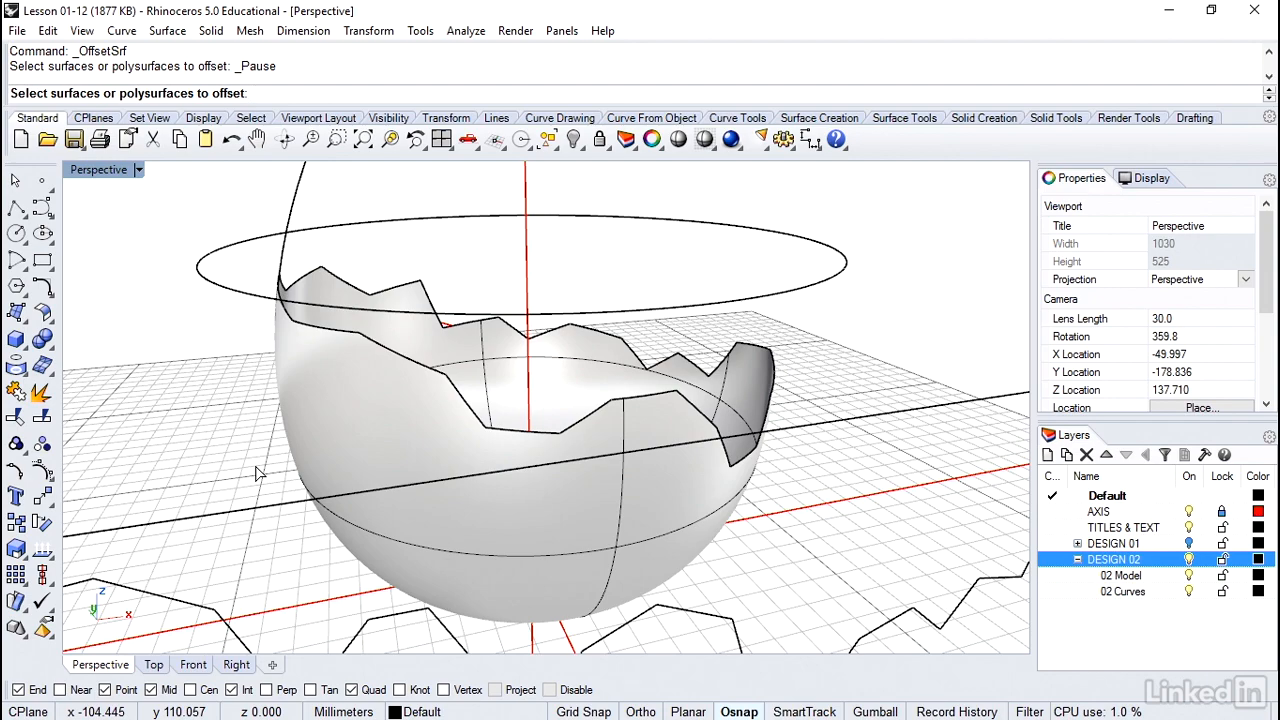
click(400, 326)
right_drag(400, 324, 402, 322)
key(Return)
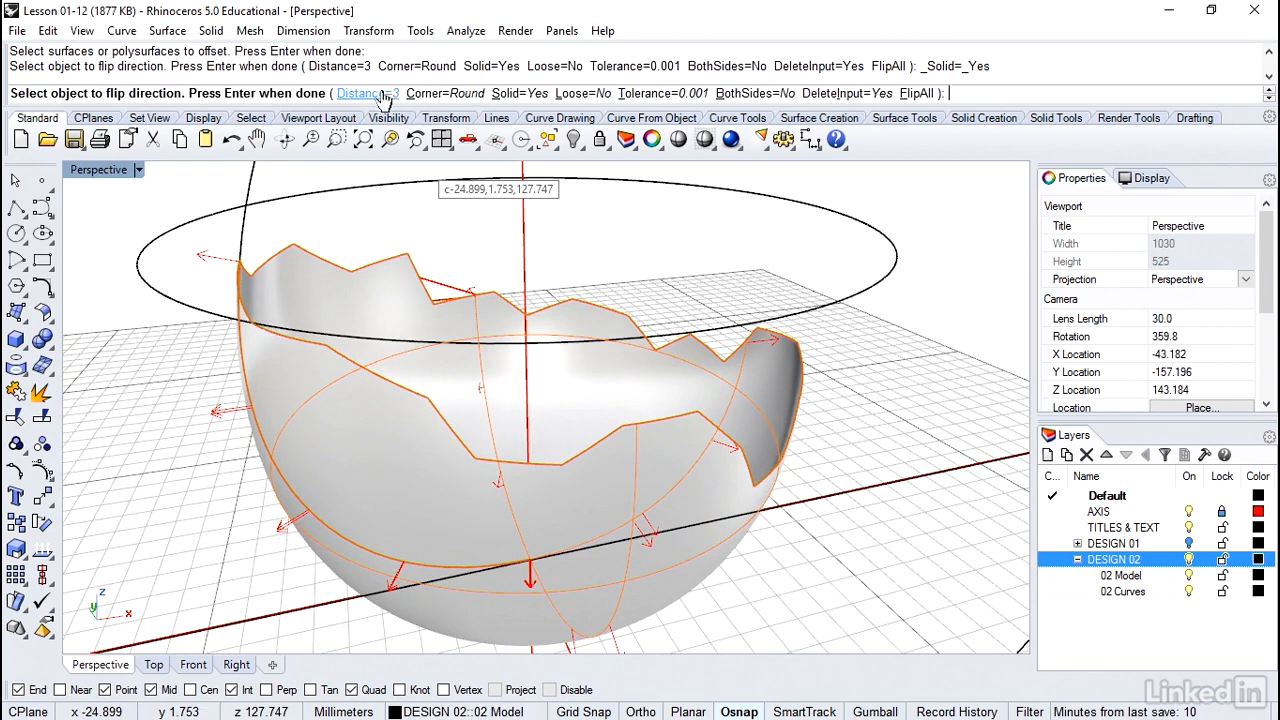
click(381, 94)
text(4)
key(Return)
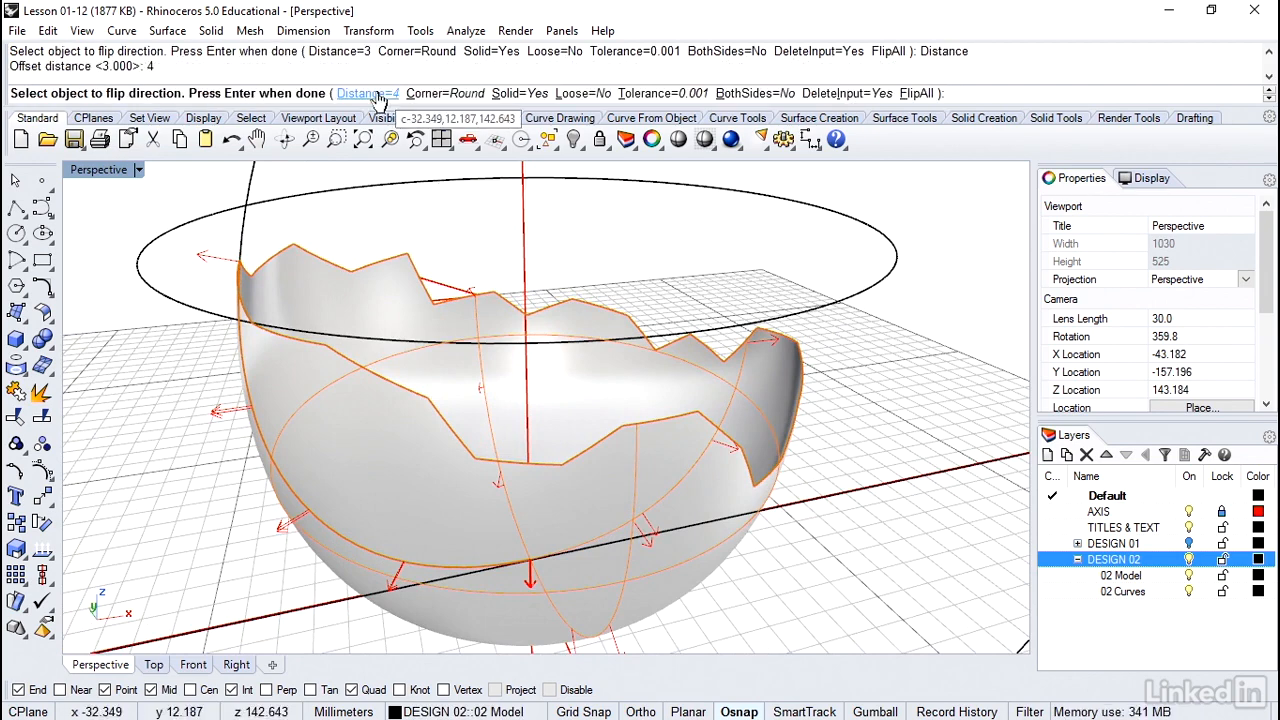
click(381, 303)
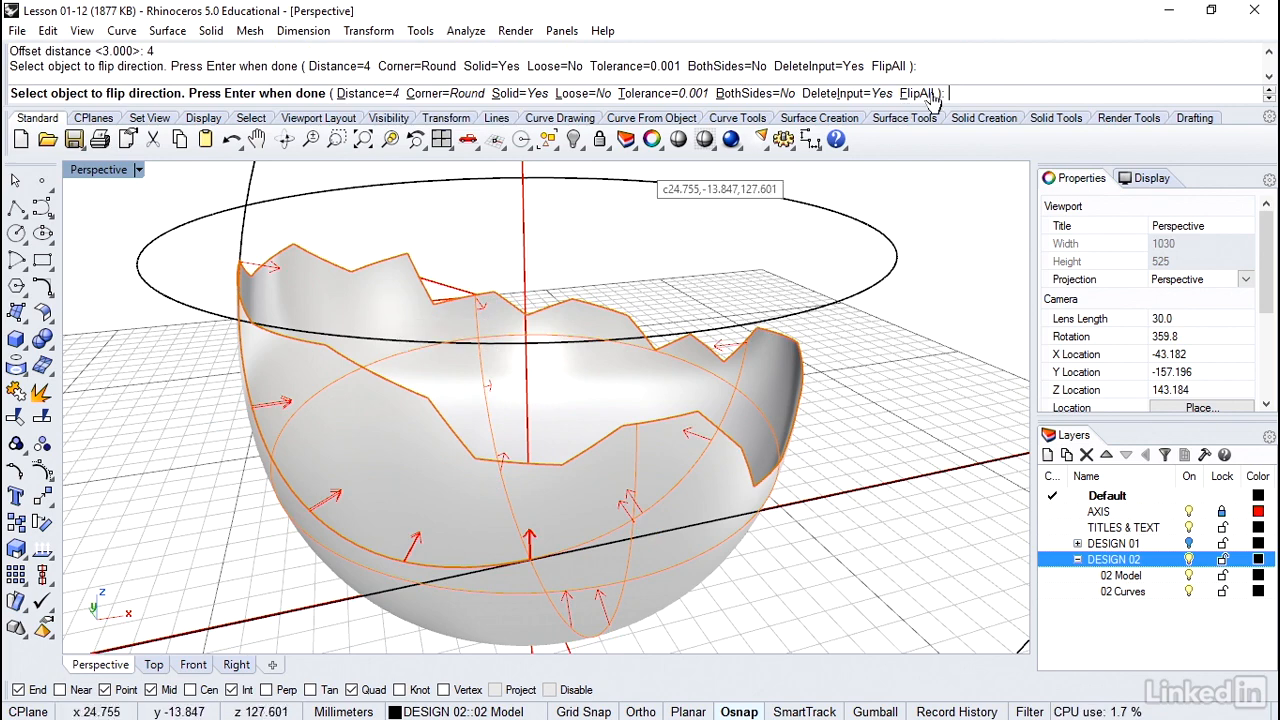
click(393, 305)
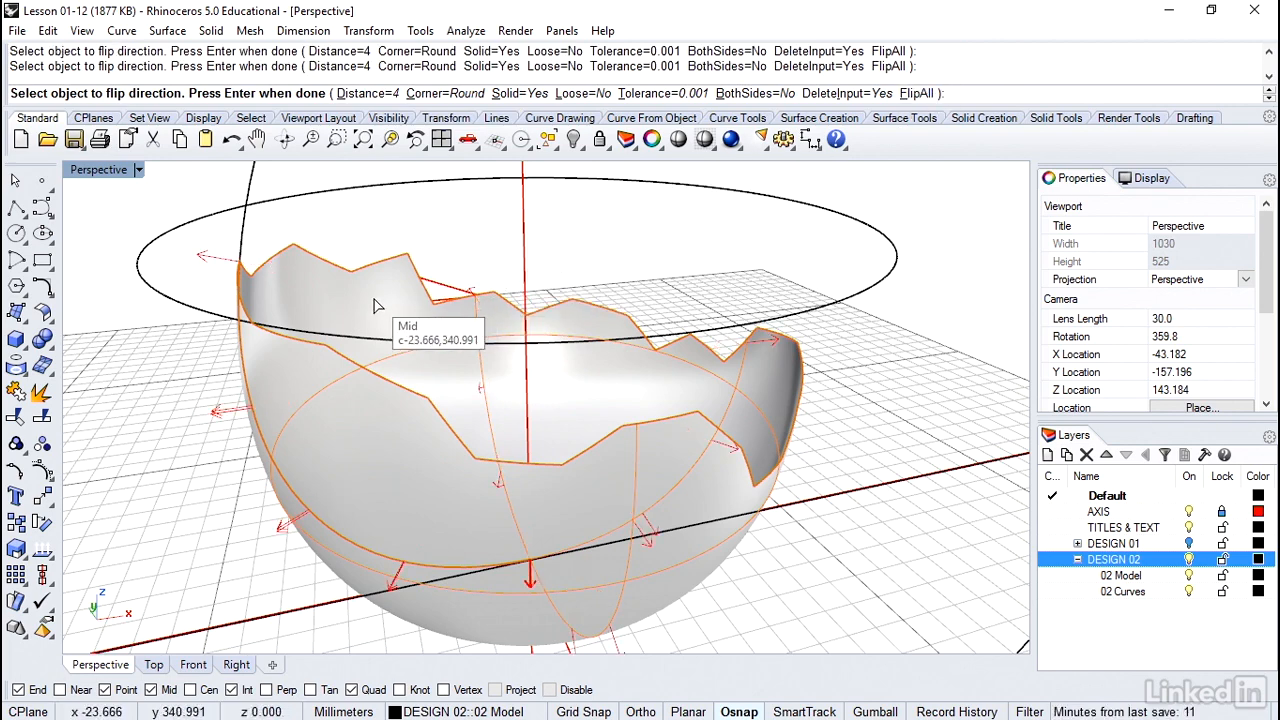
click(372, 303)
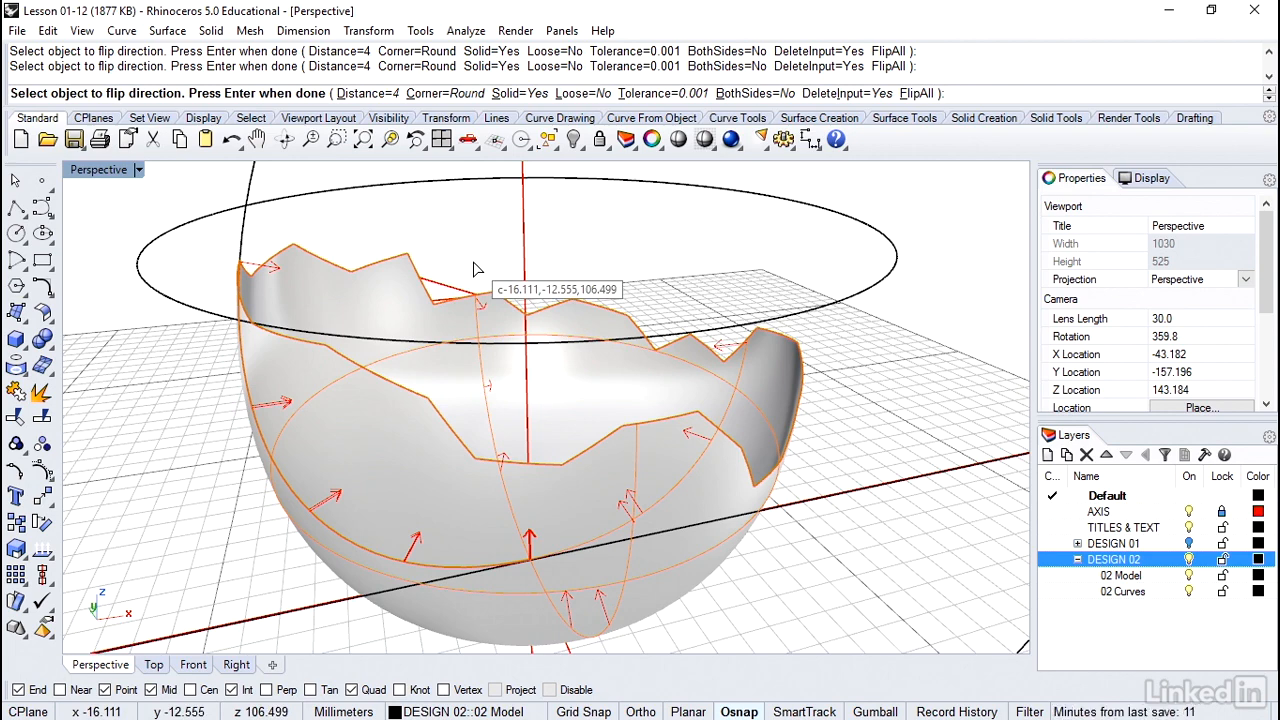
key(Return)
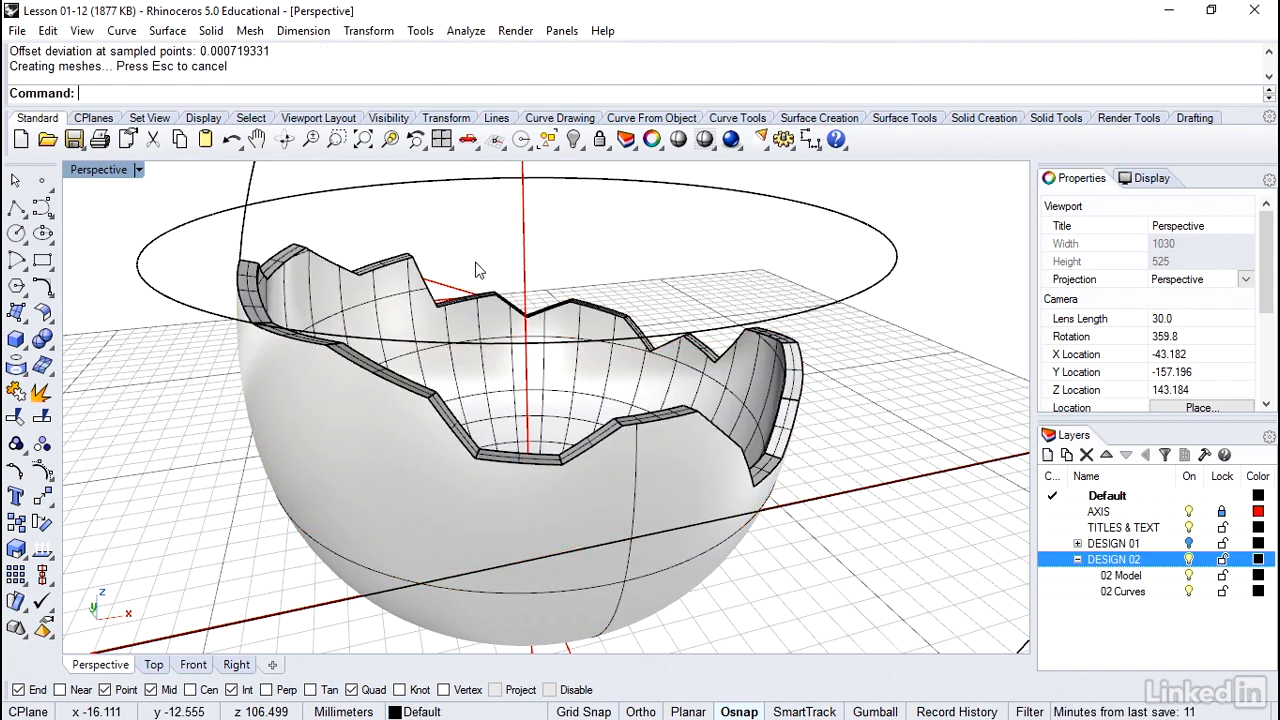
Turn off the surface isocurve display for the thickened eggshell polysurface
right_drag(659, 267, 686, 284)
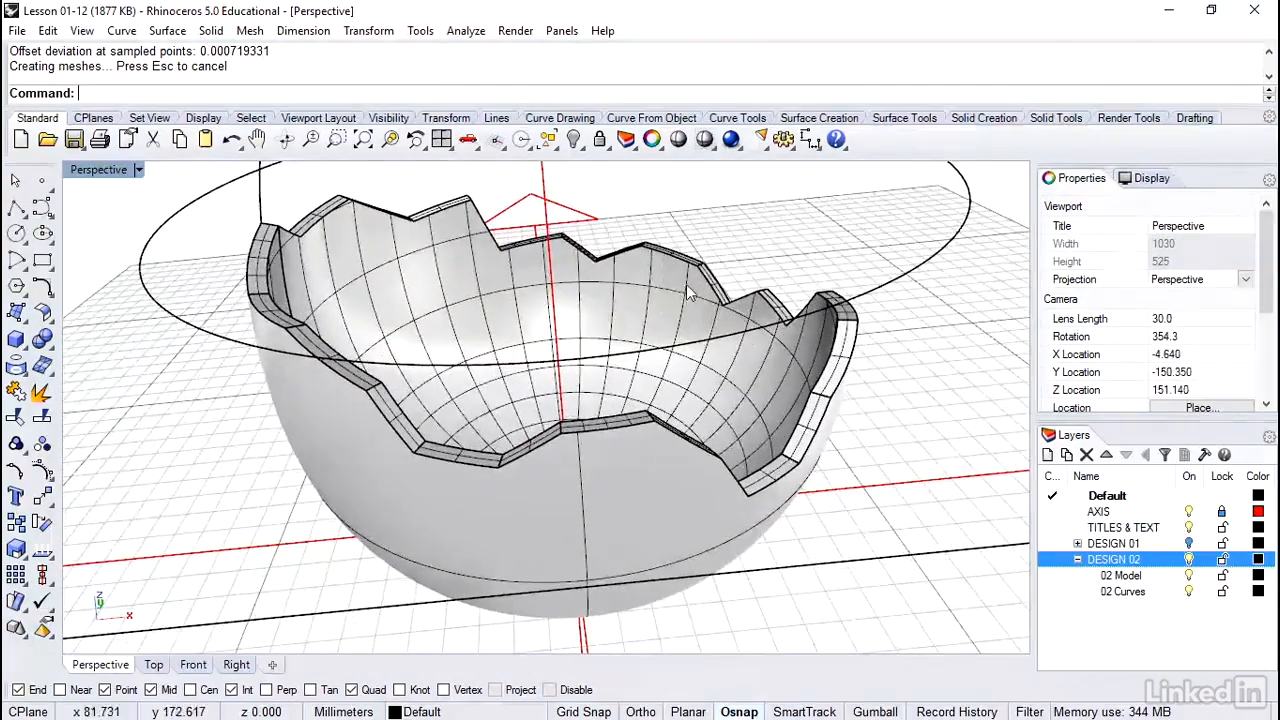
click(772, 416)
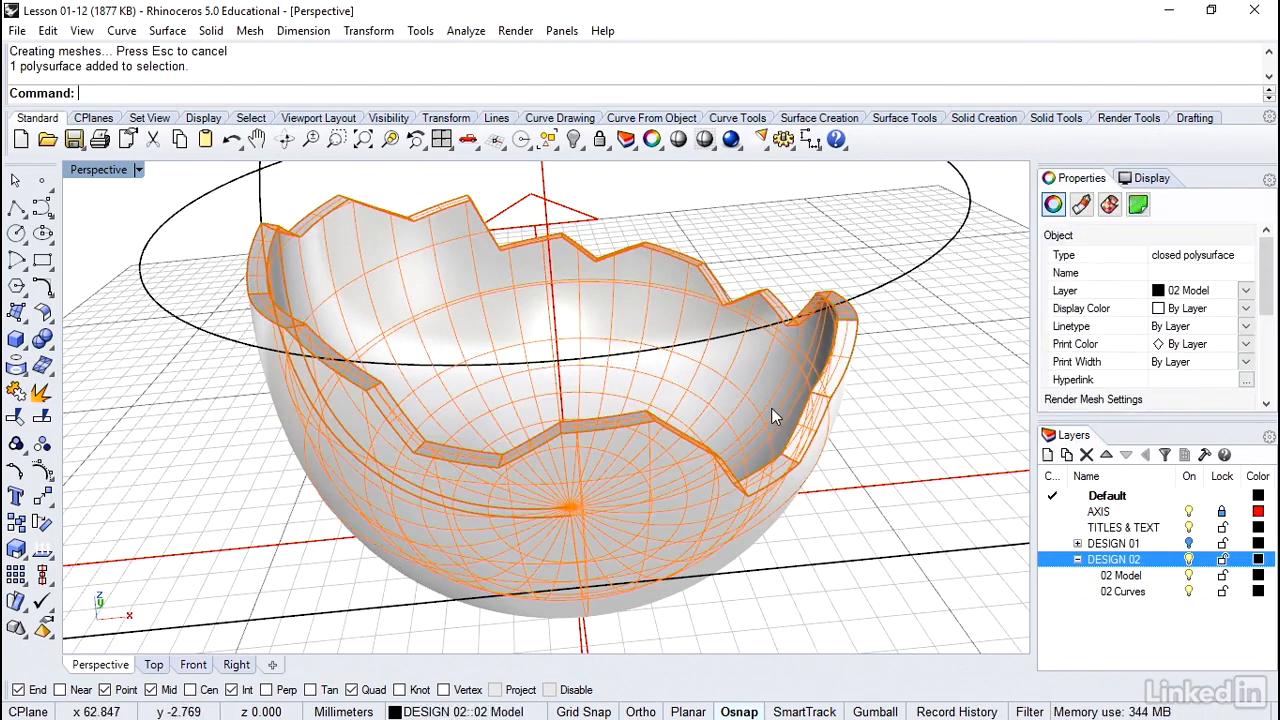
drag(1268, 262, 1270, 345)
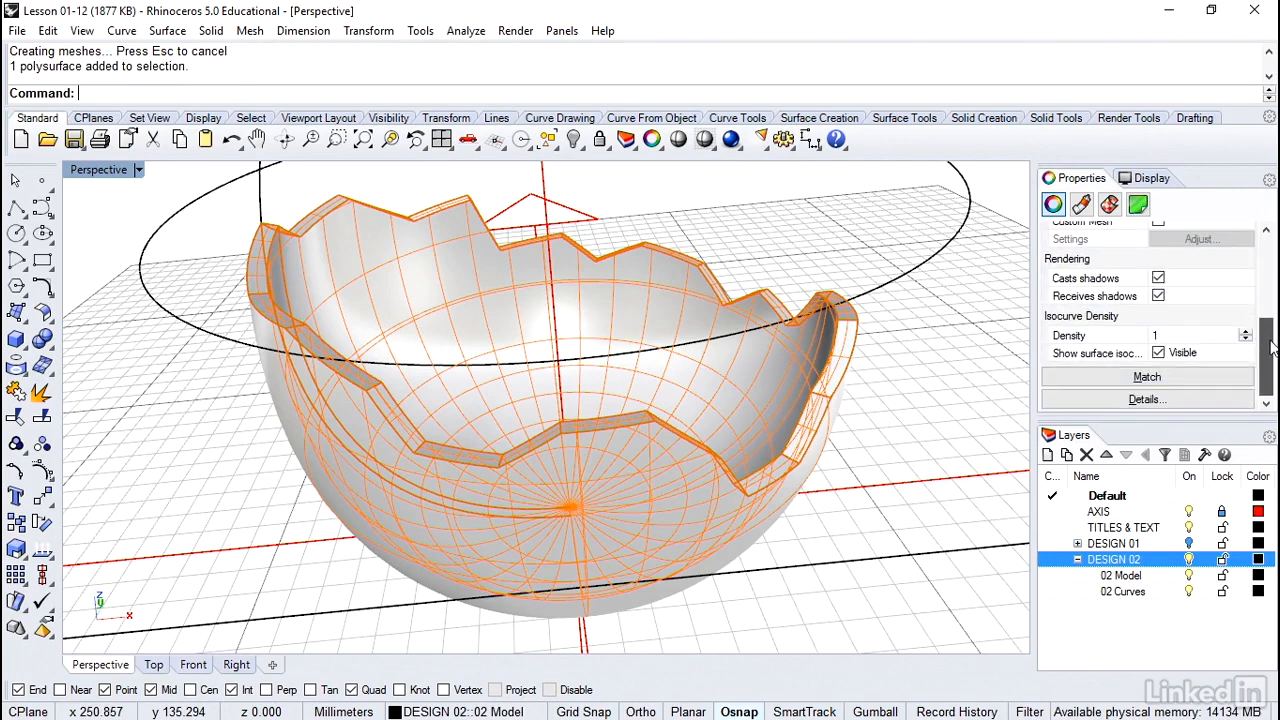
click(1158, 353)
click(871, 438)
Bring up the finale view showing the whole model with its workflow notes and tips
right_drag(871, 438, 838, 410)
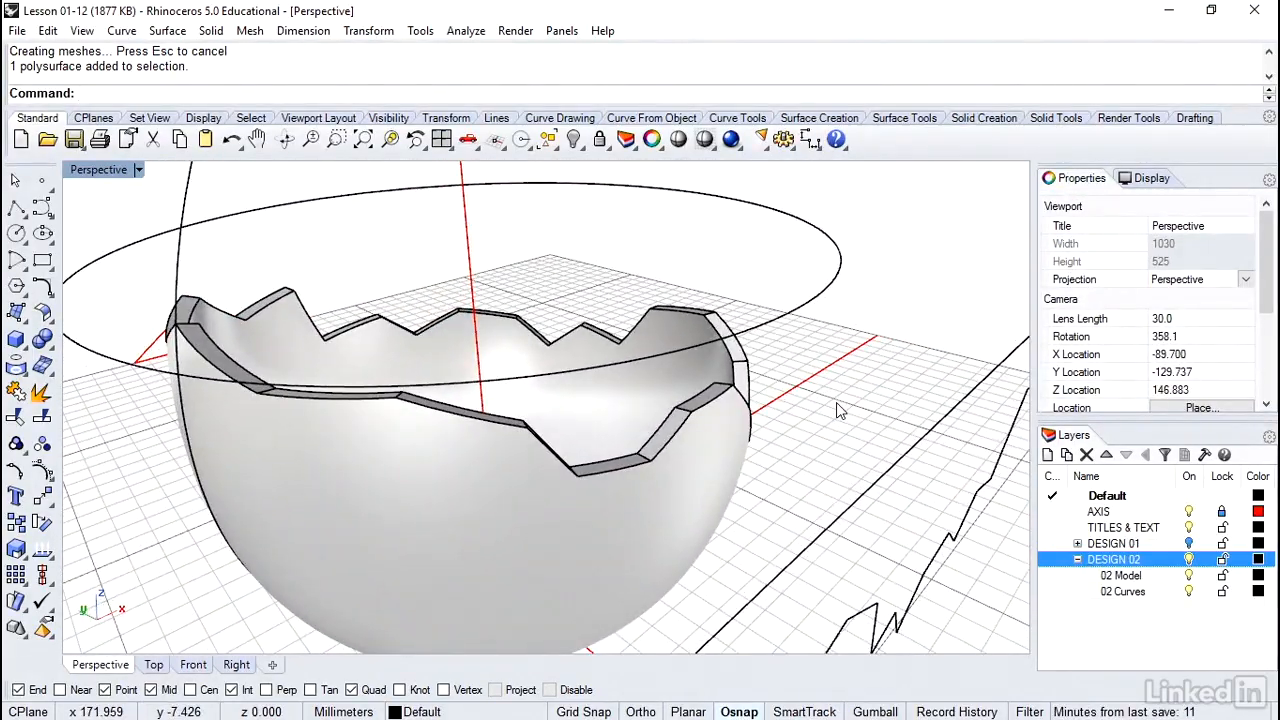
text(finale)
key(Return)
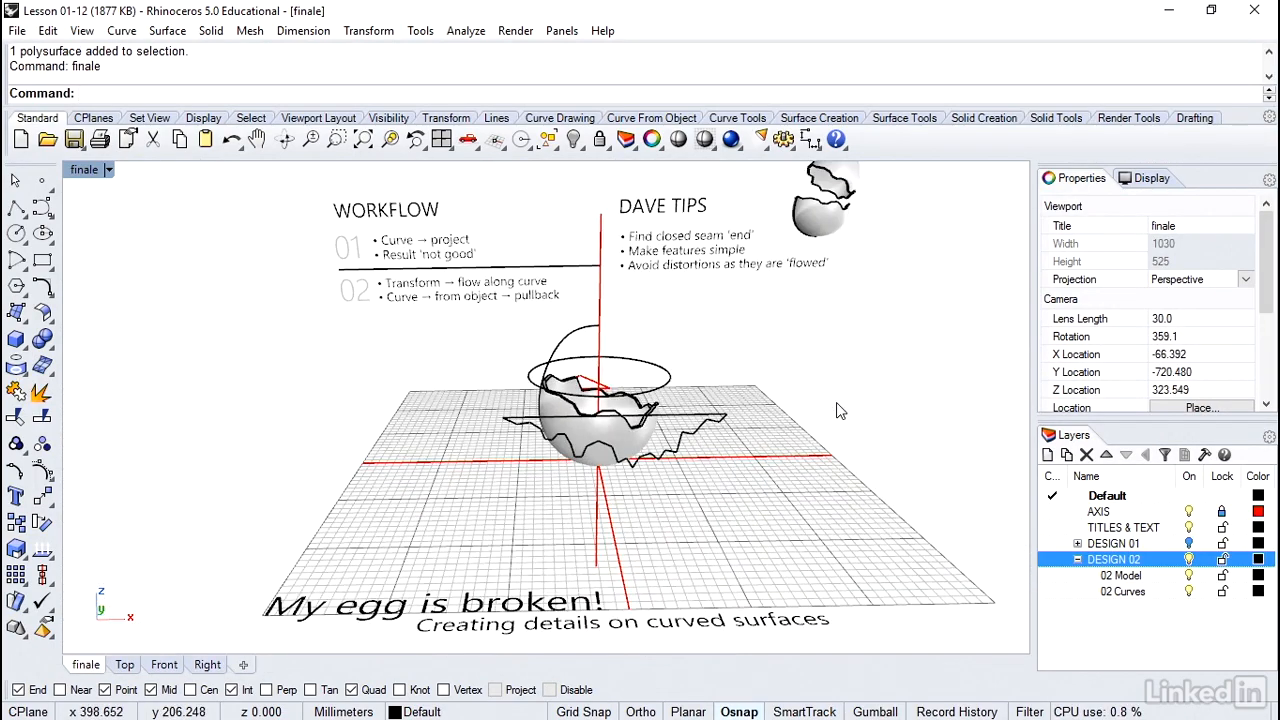